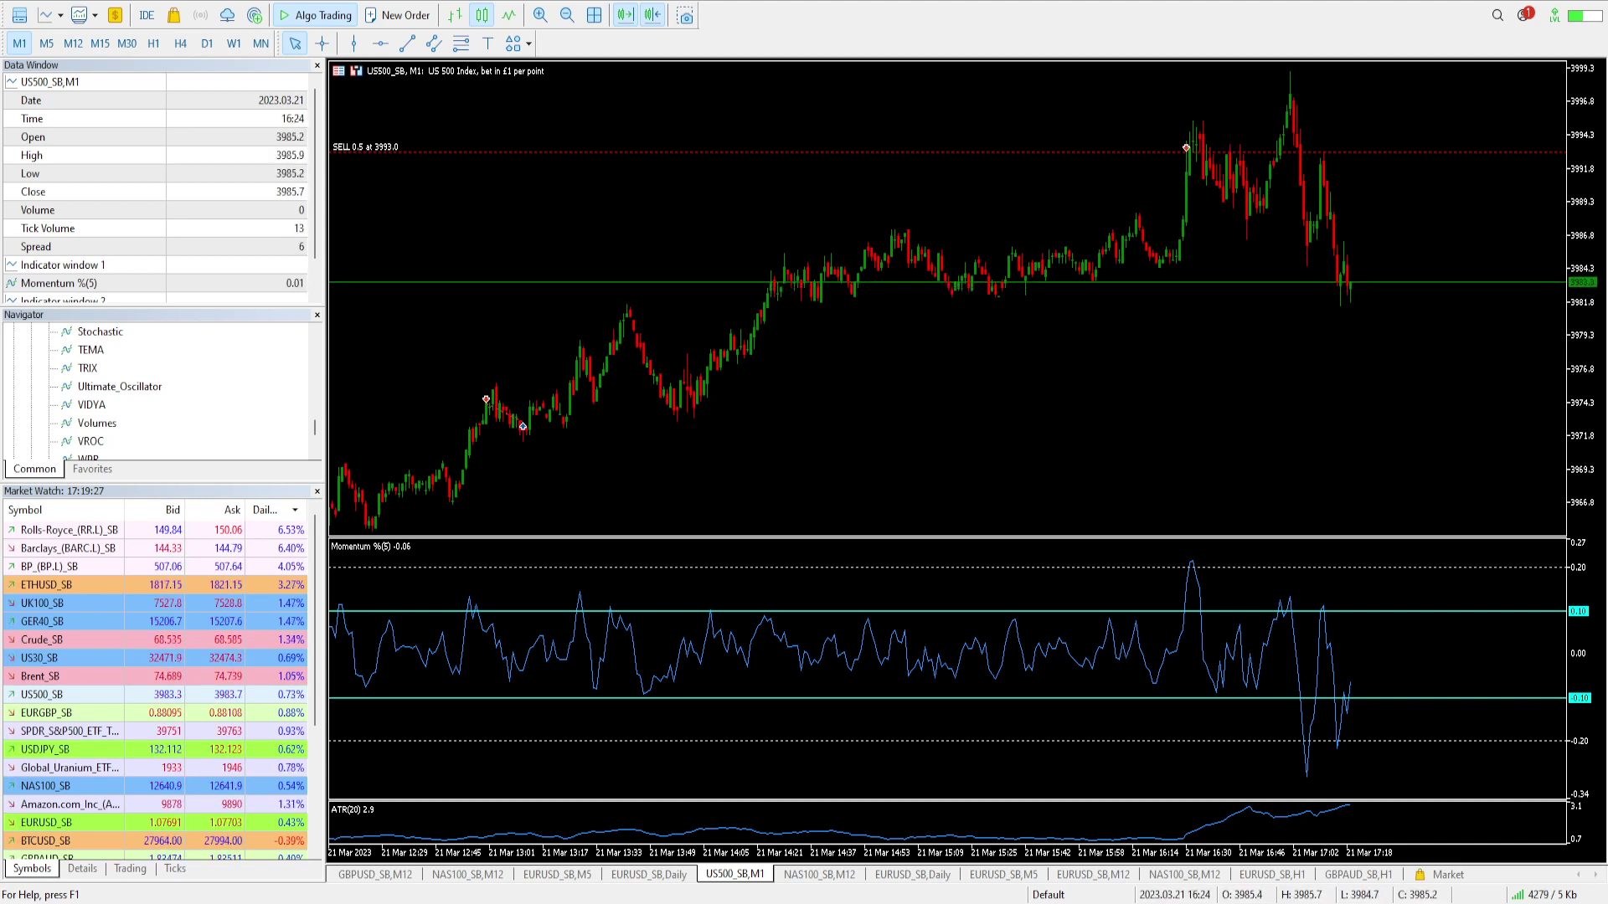
Turn on the crosshair on the US500_SB M1 chart to read exact bar prices and times
middle_click(1186, 230)
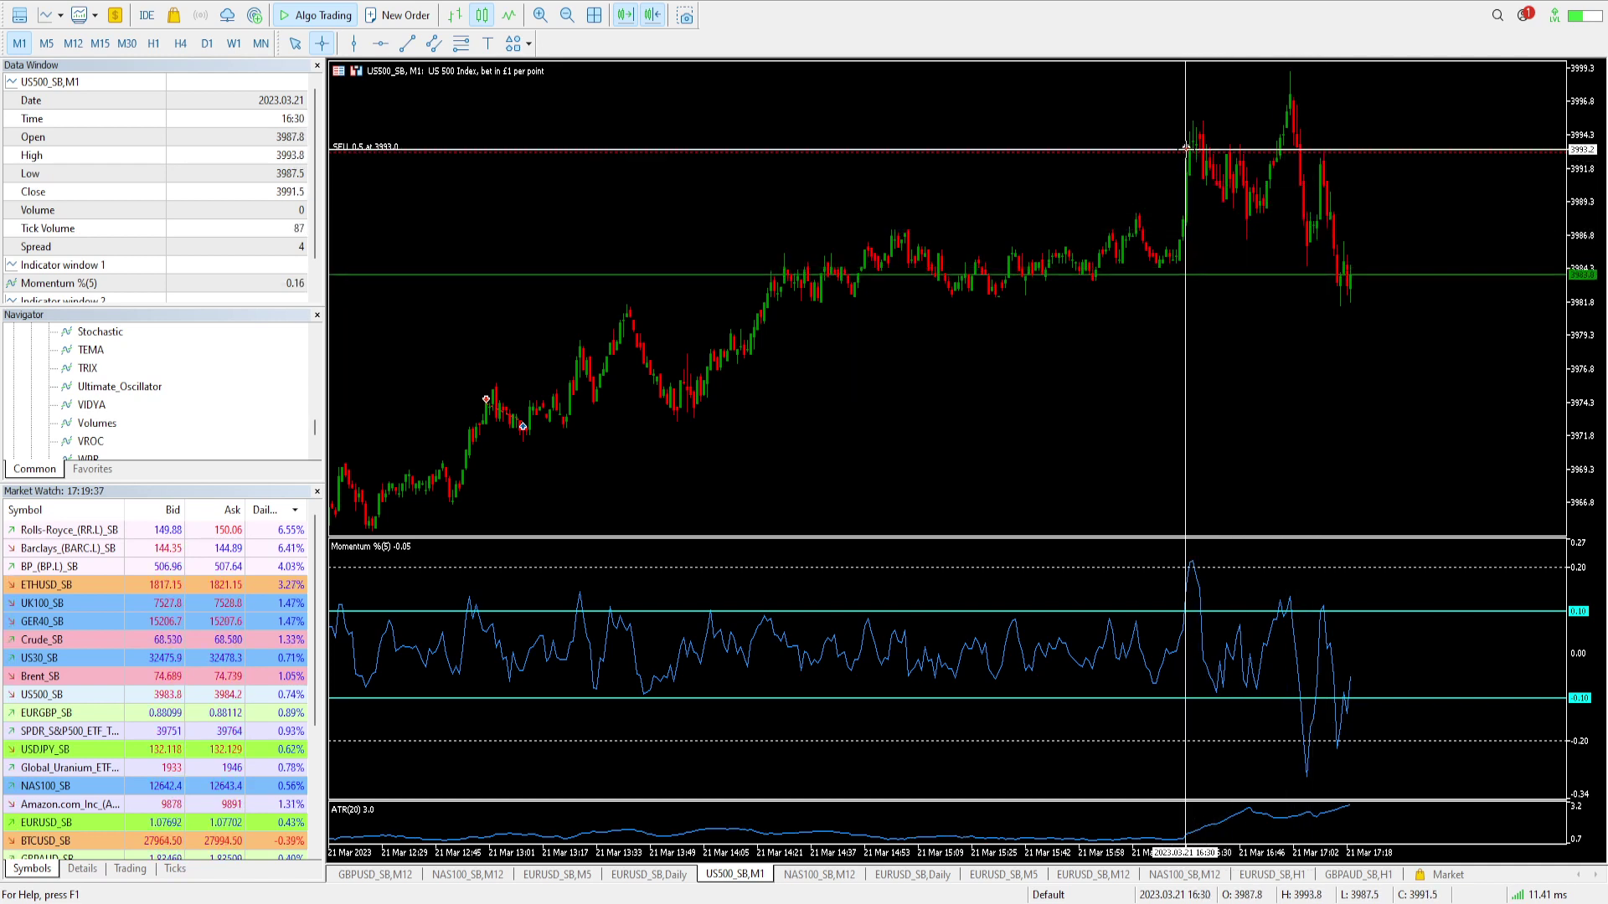
Switch off the crosshair on the US500_SB chart using the Cursor tool
click(1350, 317)
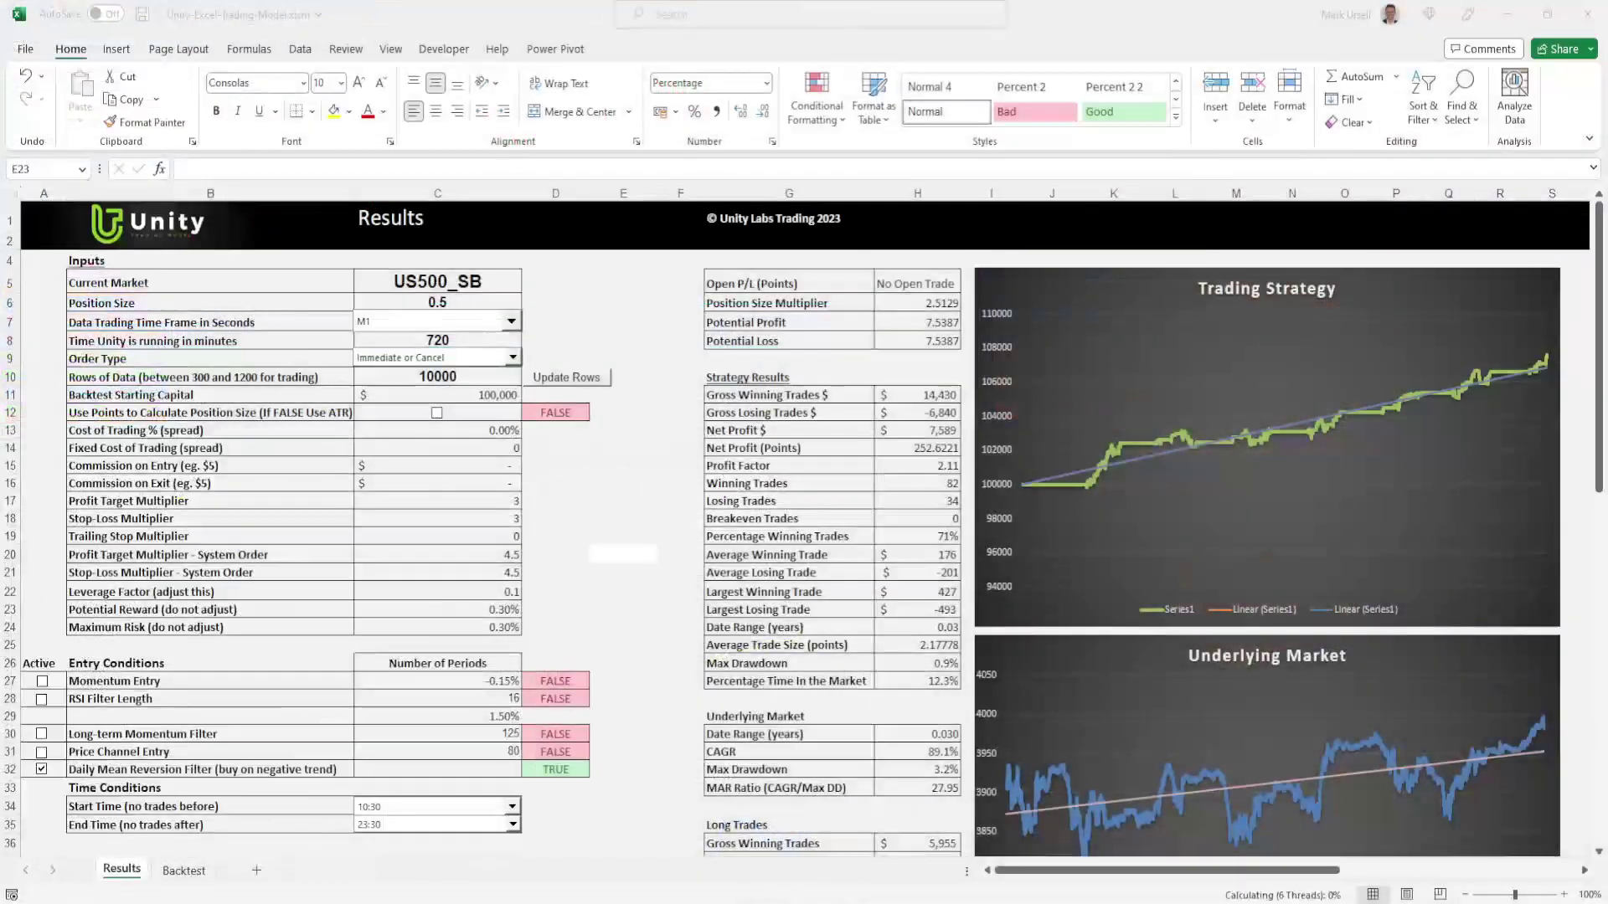
In the Excel trading model, copy E19's formatting onto E20, then open the Backtest sheet
key(alt+Tab)
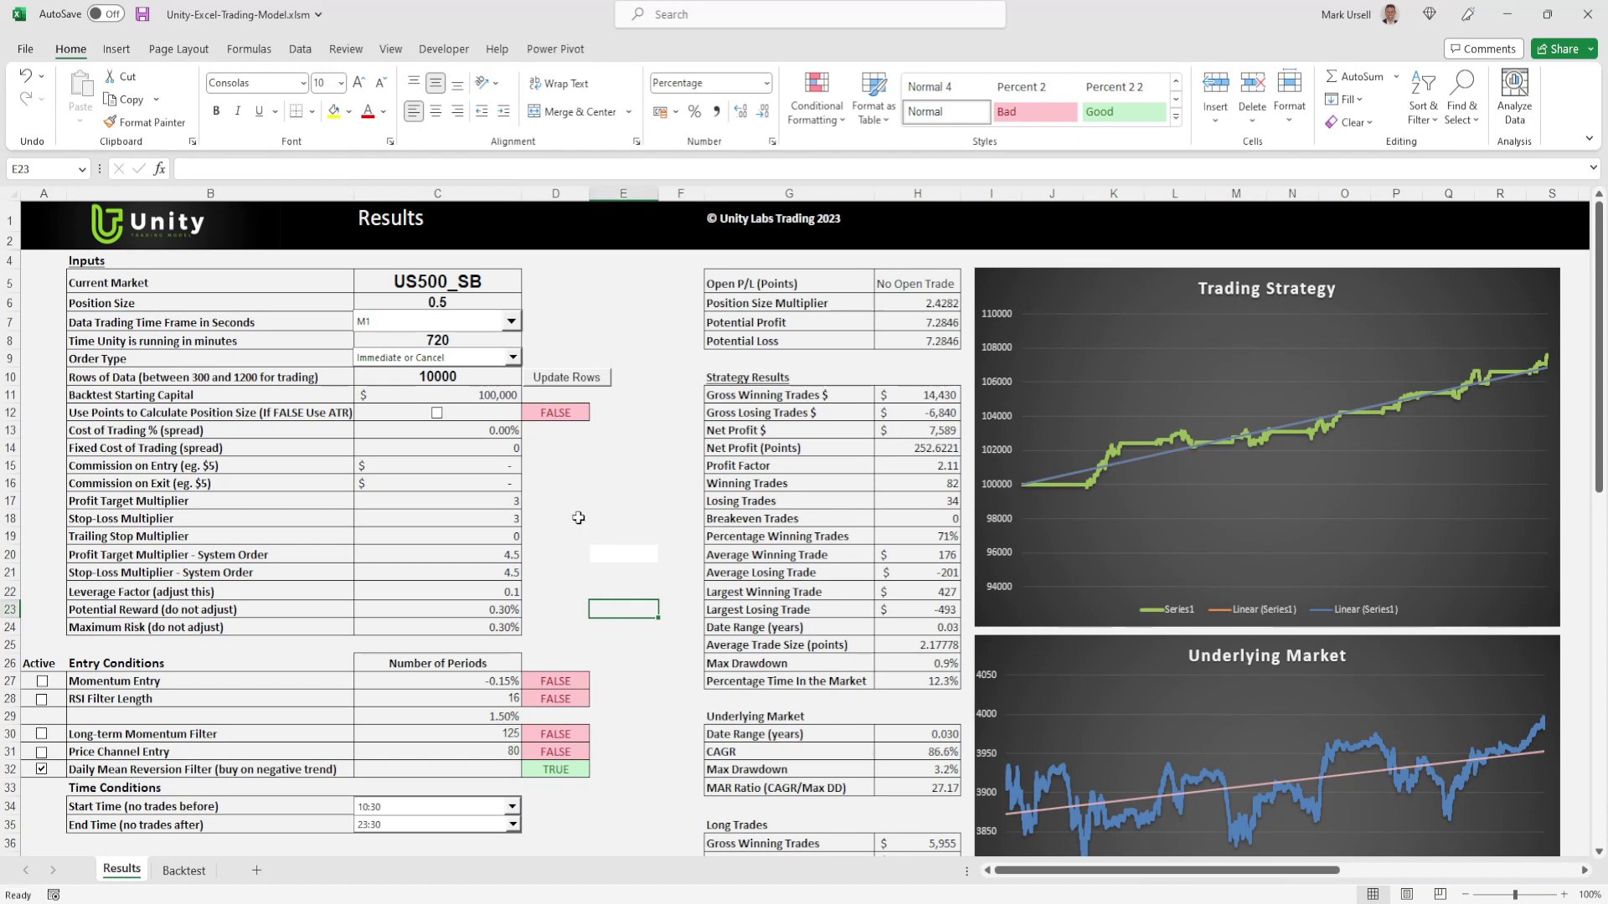
click(591, 533)
click(144, 122)
click(619, 553)
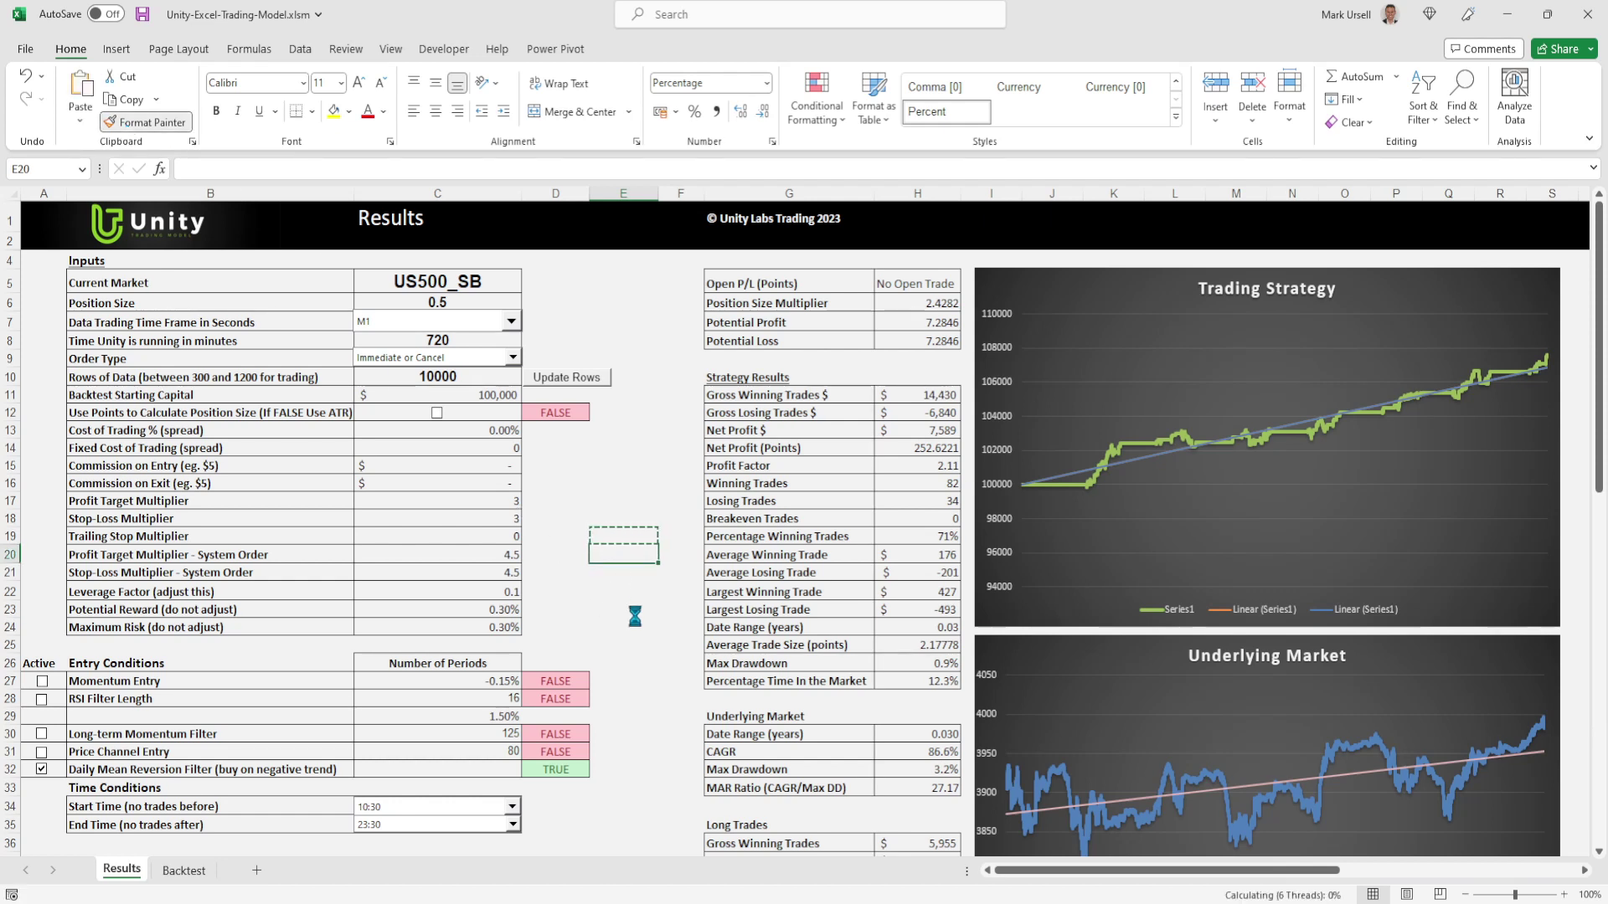
click(634, 614)
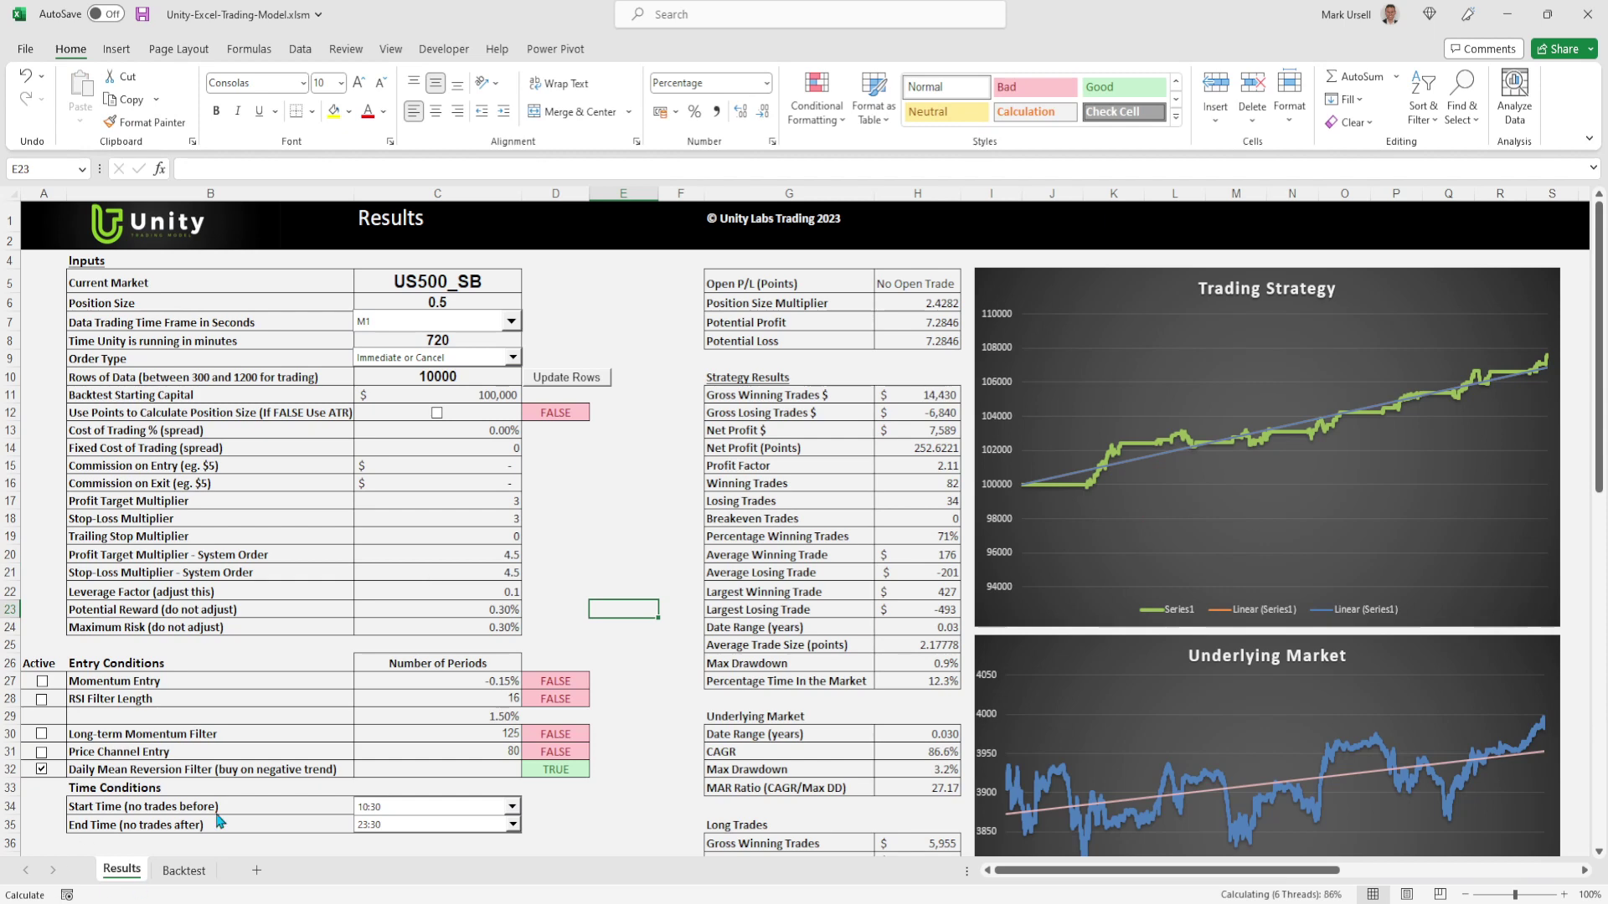
click(173, 871)
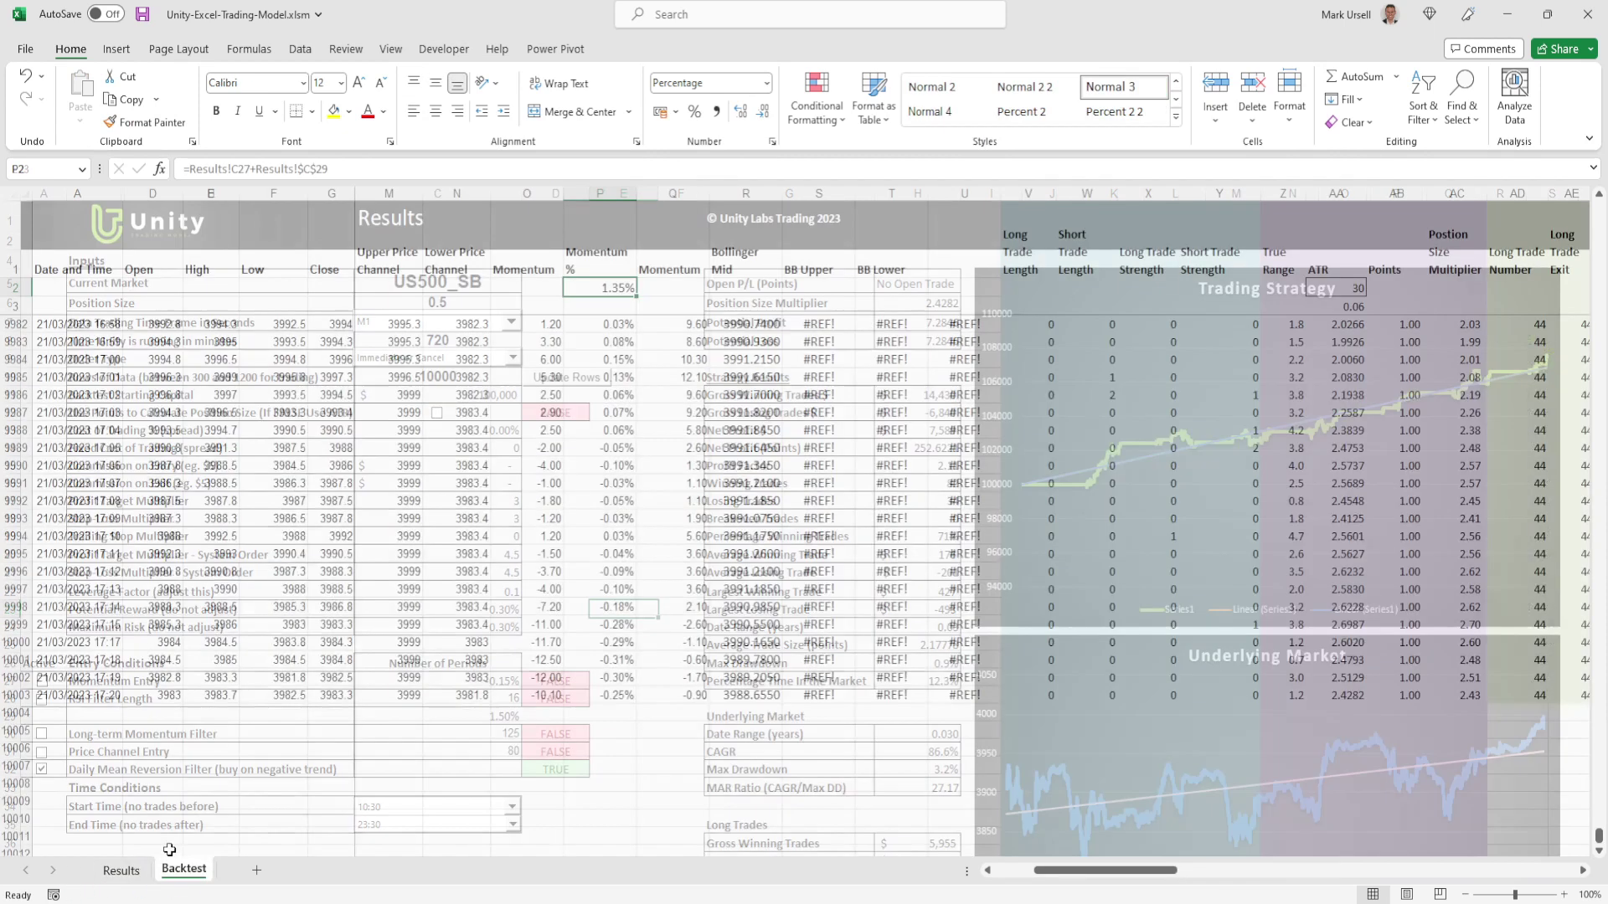
Check the date formula in Backtest cell A9984, jump to the top row, then return to Results
click(117, 572)
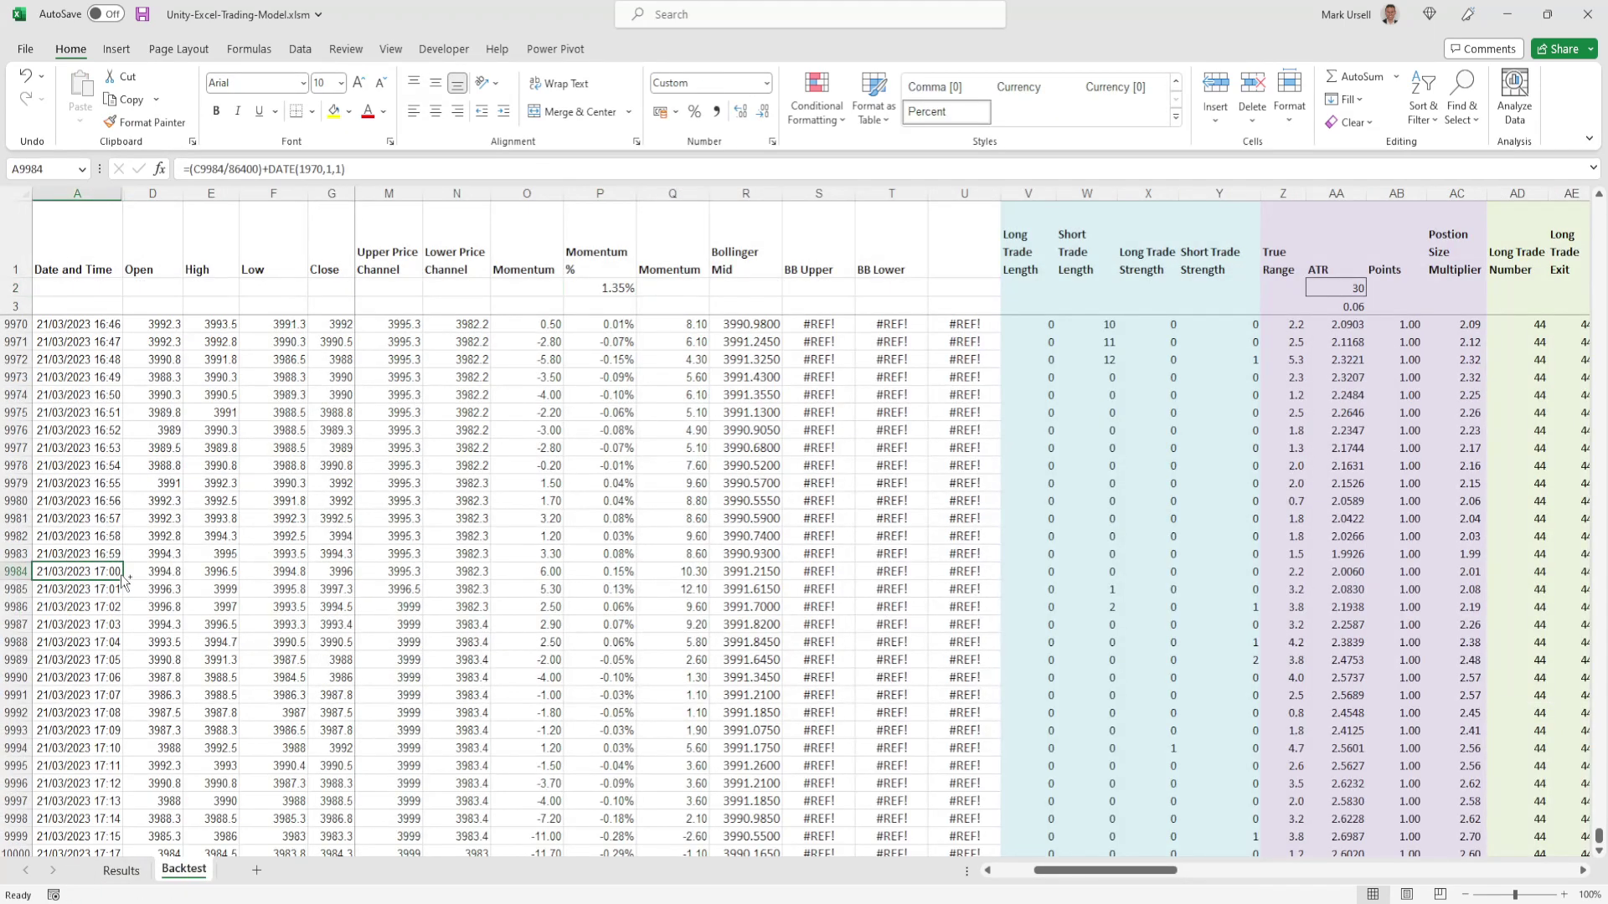
key(ctrl+Home)
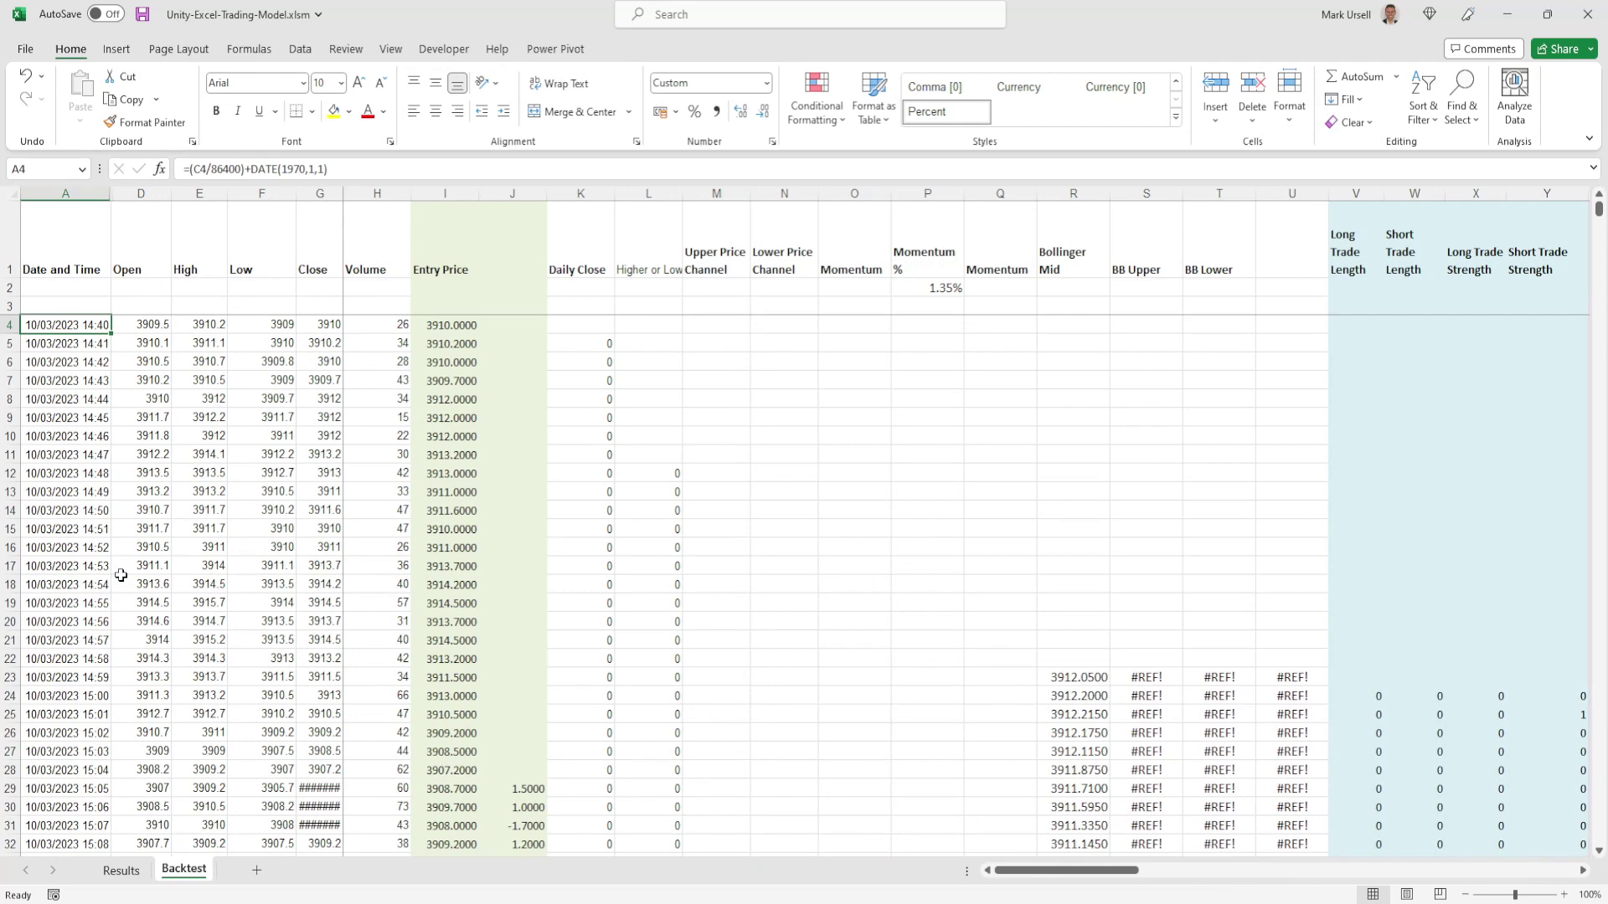
click(126, 874)
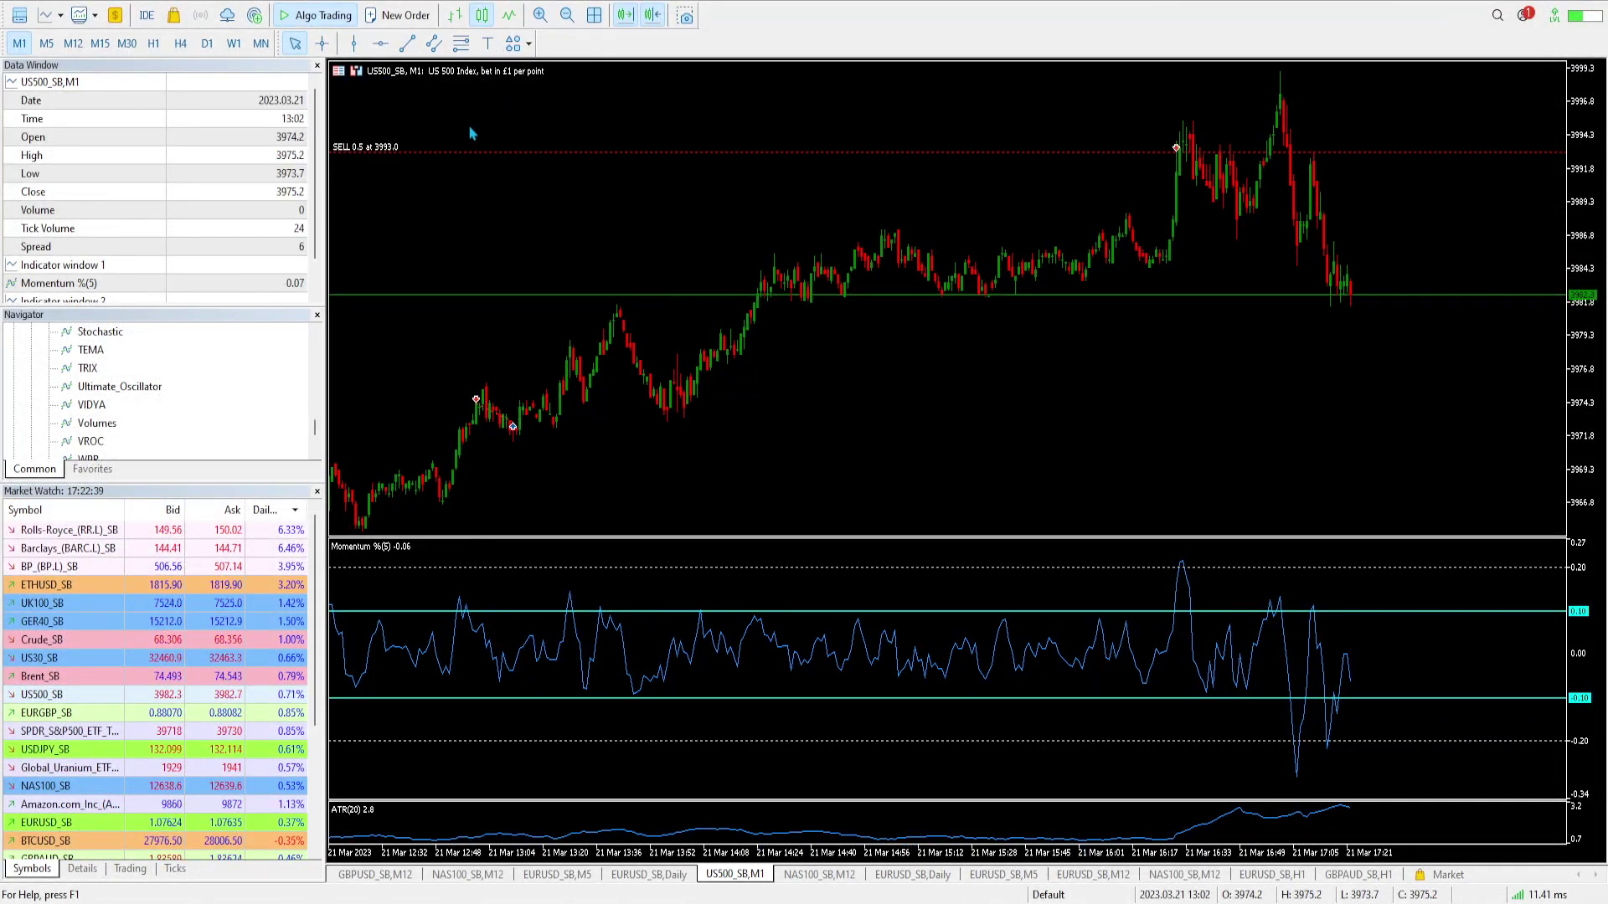
Show the US500_SB chart on D1, zoomed in three levels to late January–21 March 2023
click(206, 46)
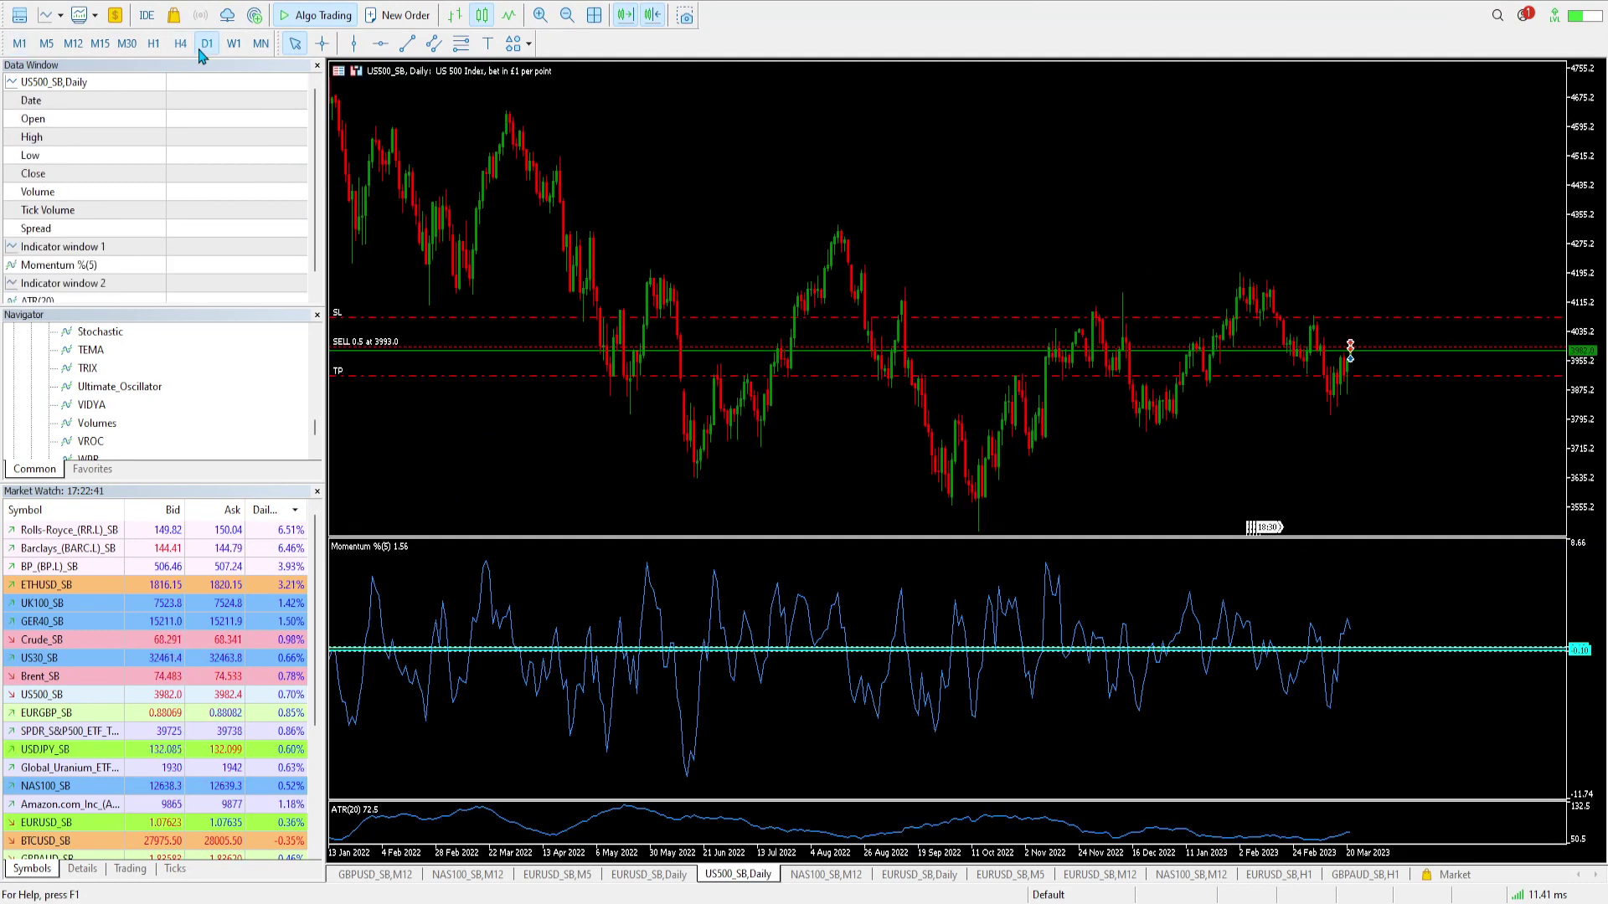
click(538, 16)
click(539, 15)
click(539, 16)
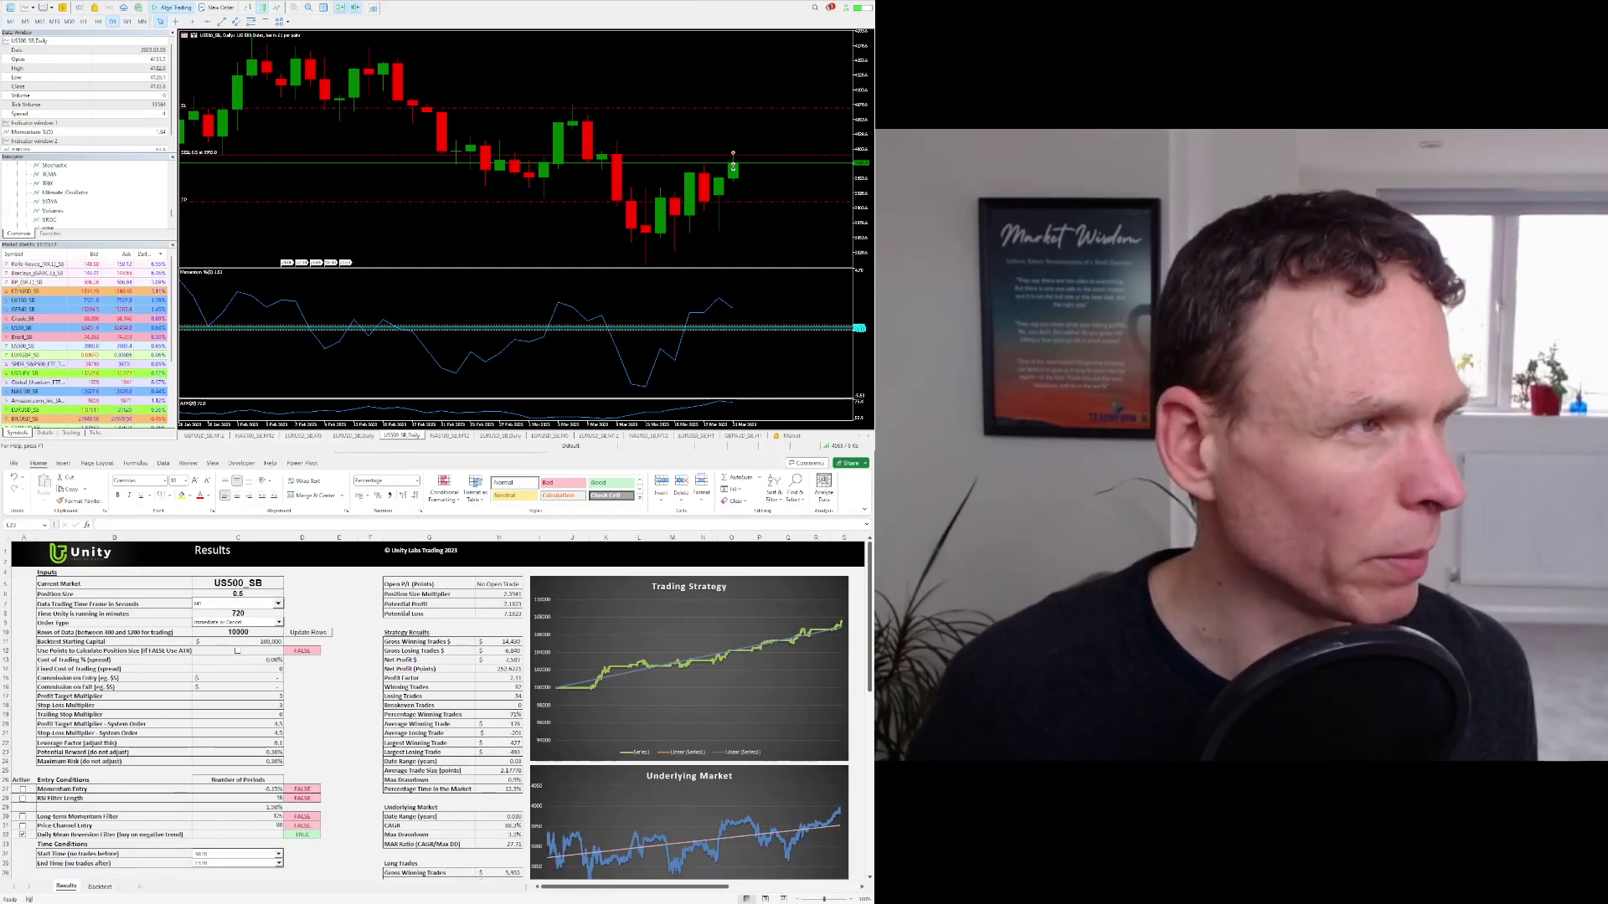
Return the US500_SB chart to M1 with a taller momentum pane, zoomed out to the whole session
click(10, 21)
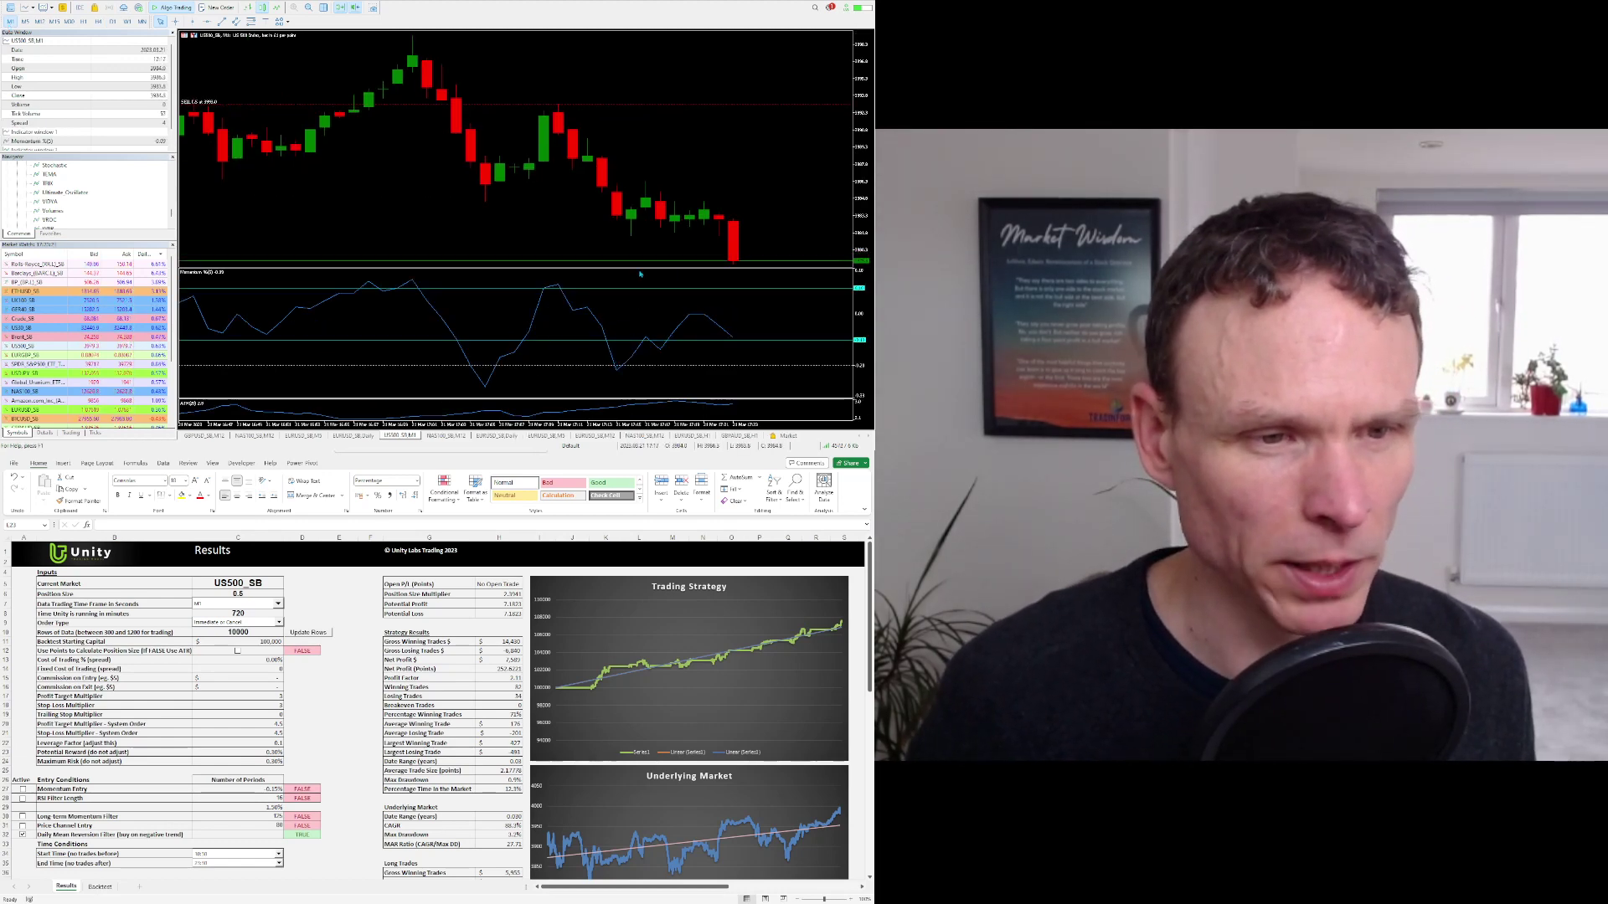
drag(640, 268, 640, 198)
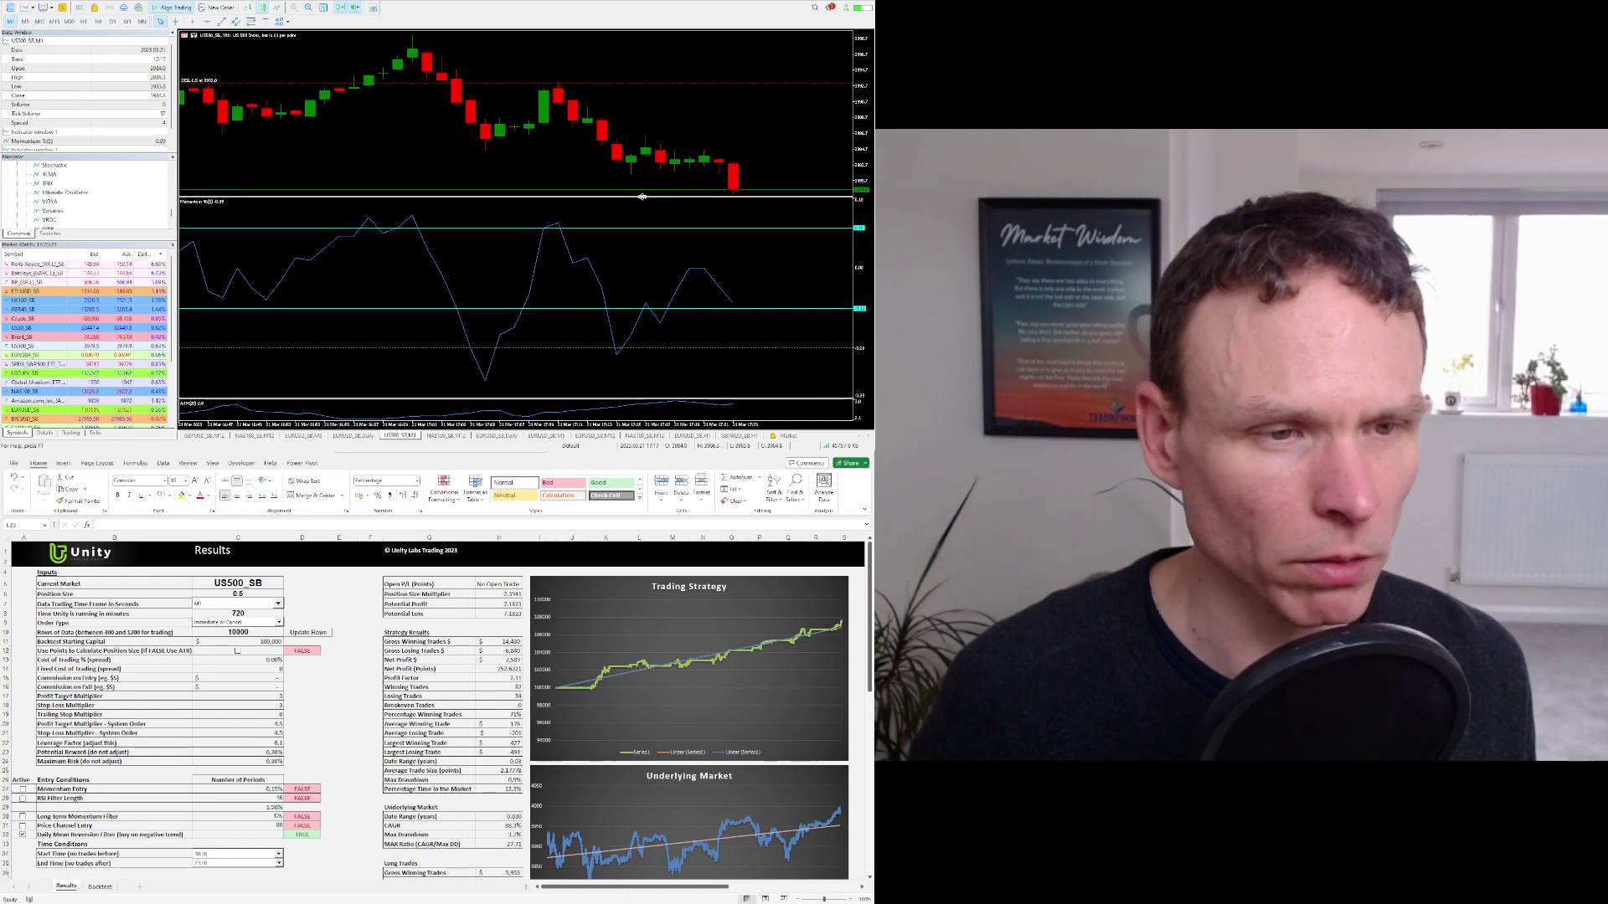
middle_click(548, 299)
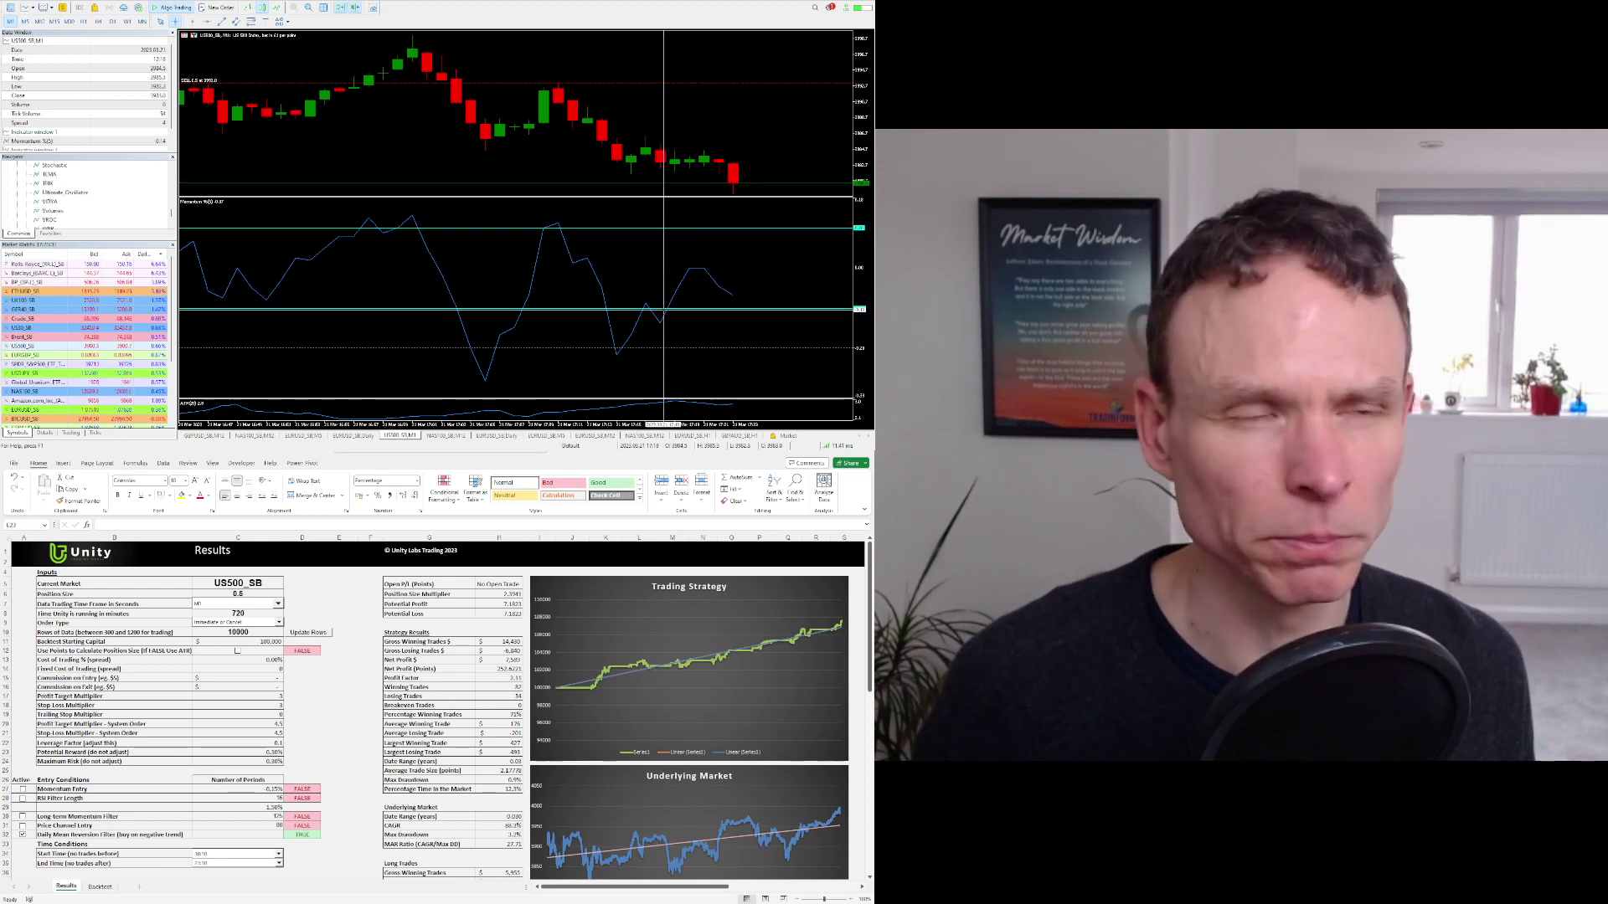
click(310, 7)
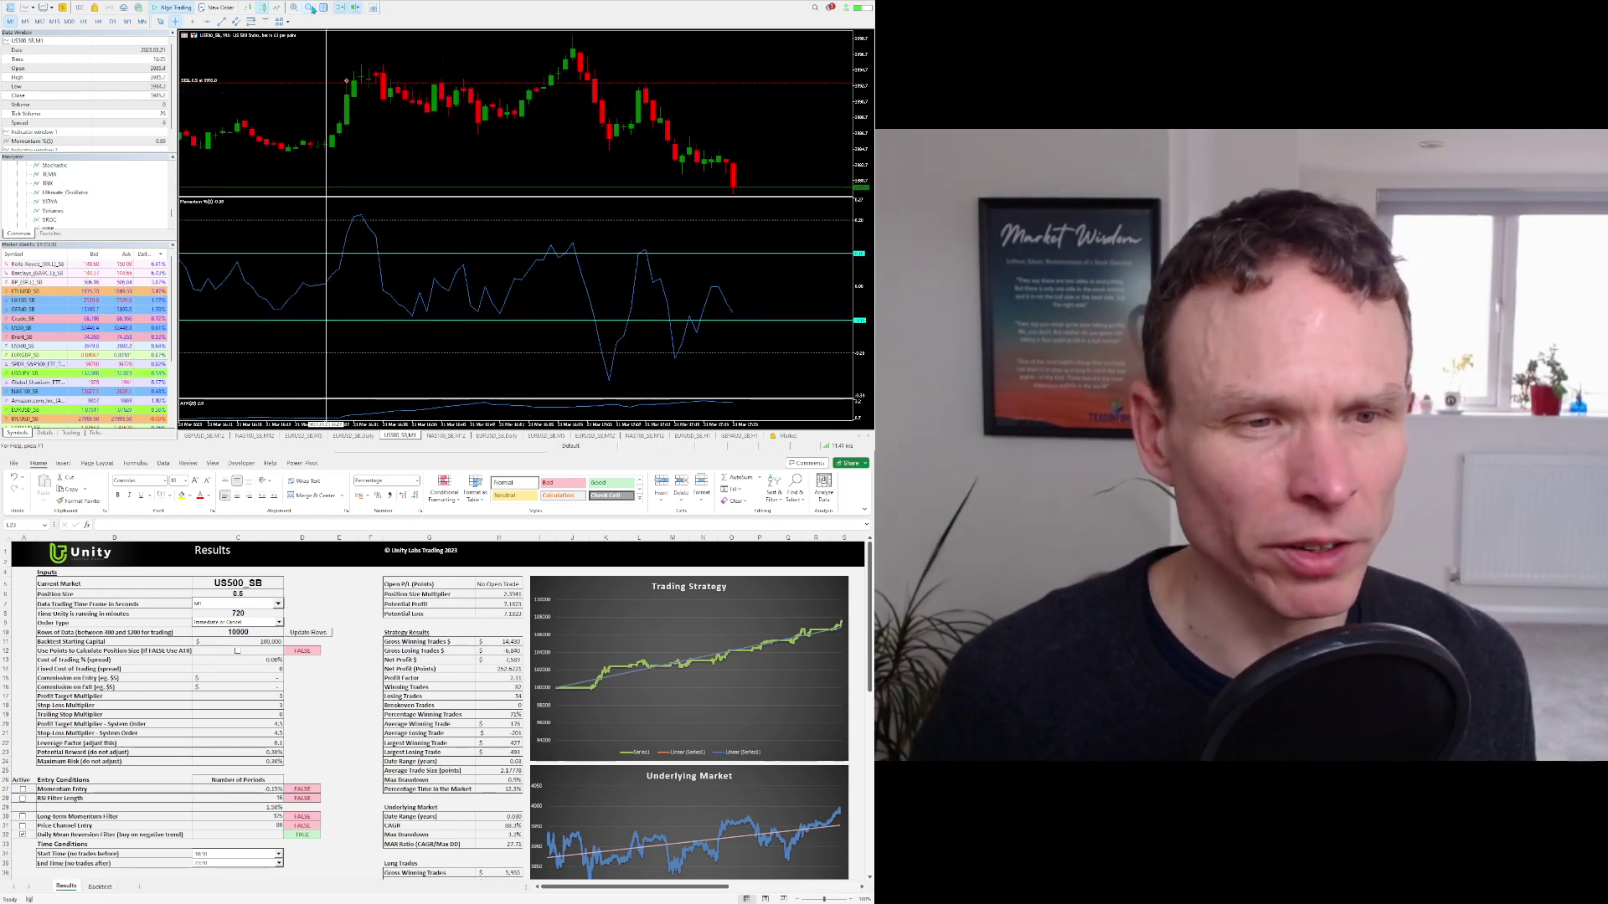
click(310, 8)
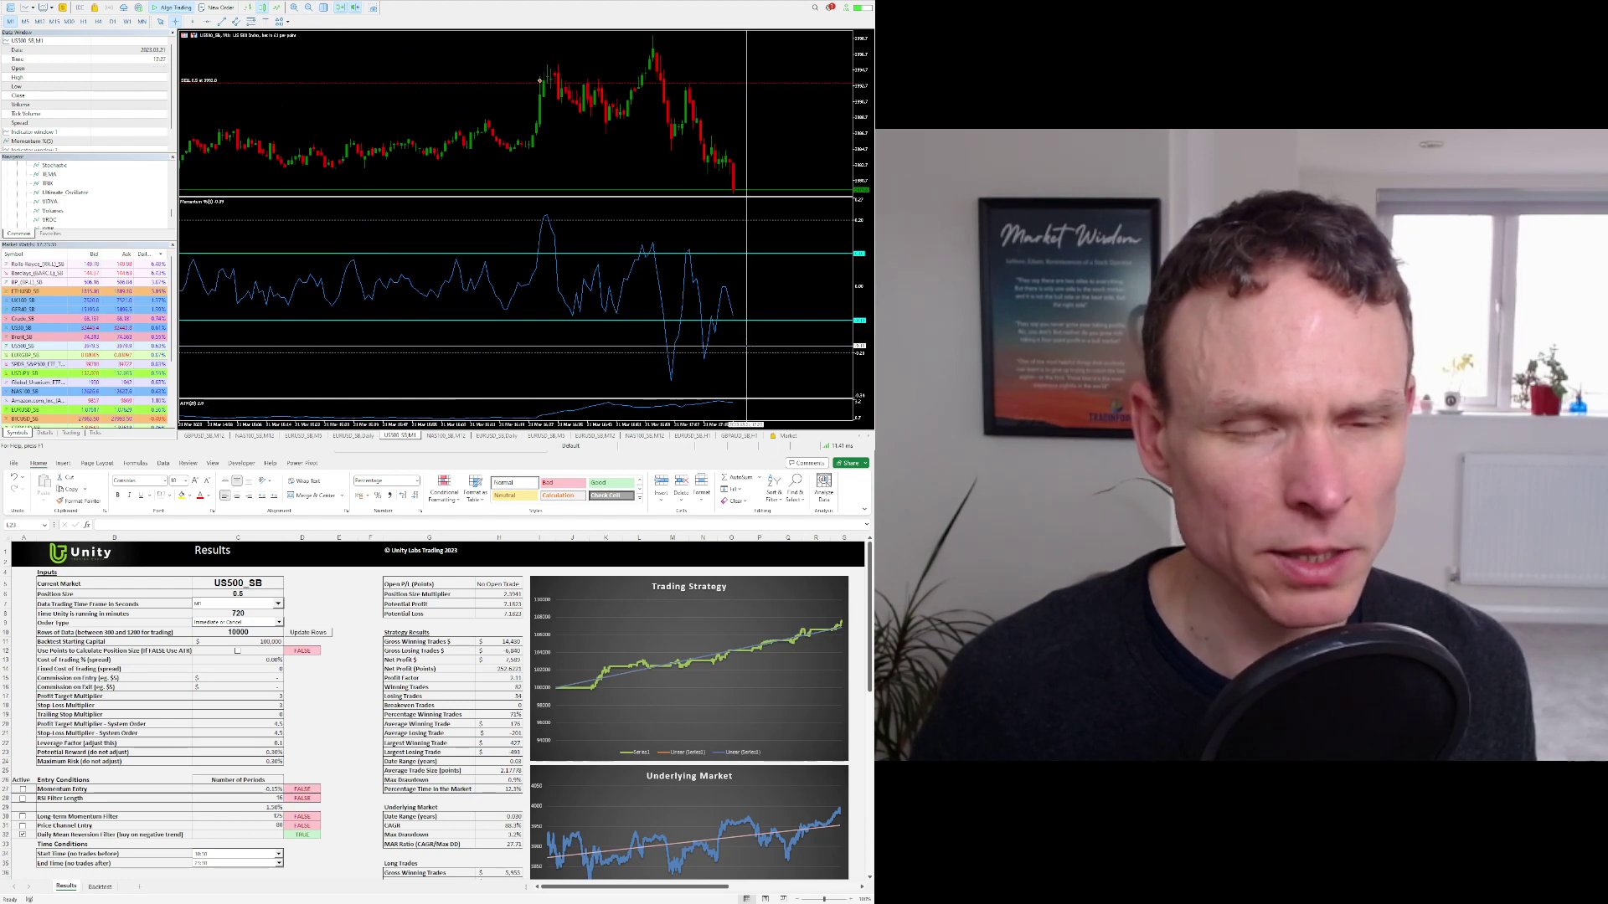
key(Escape)
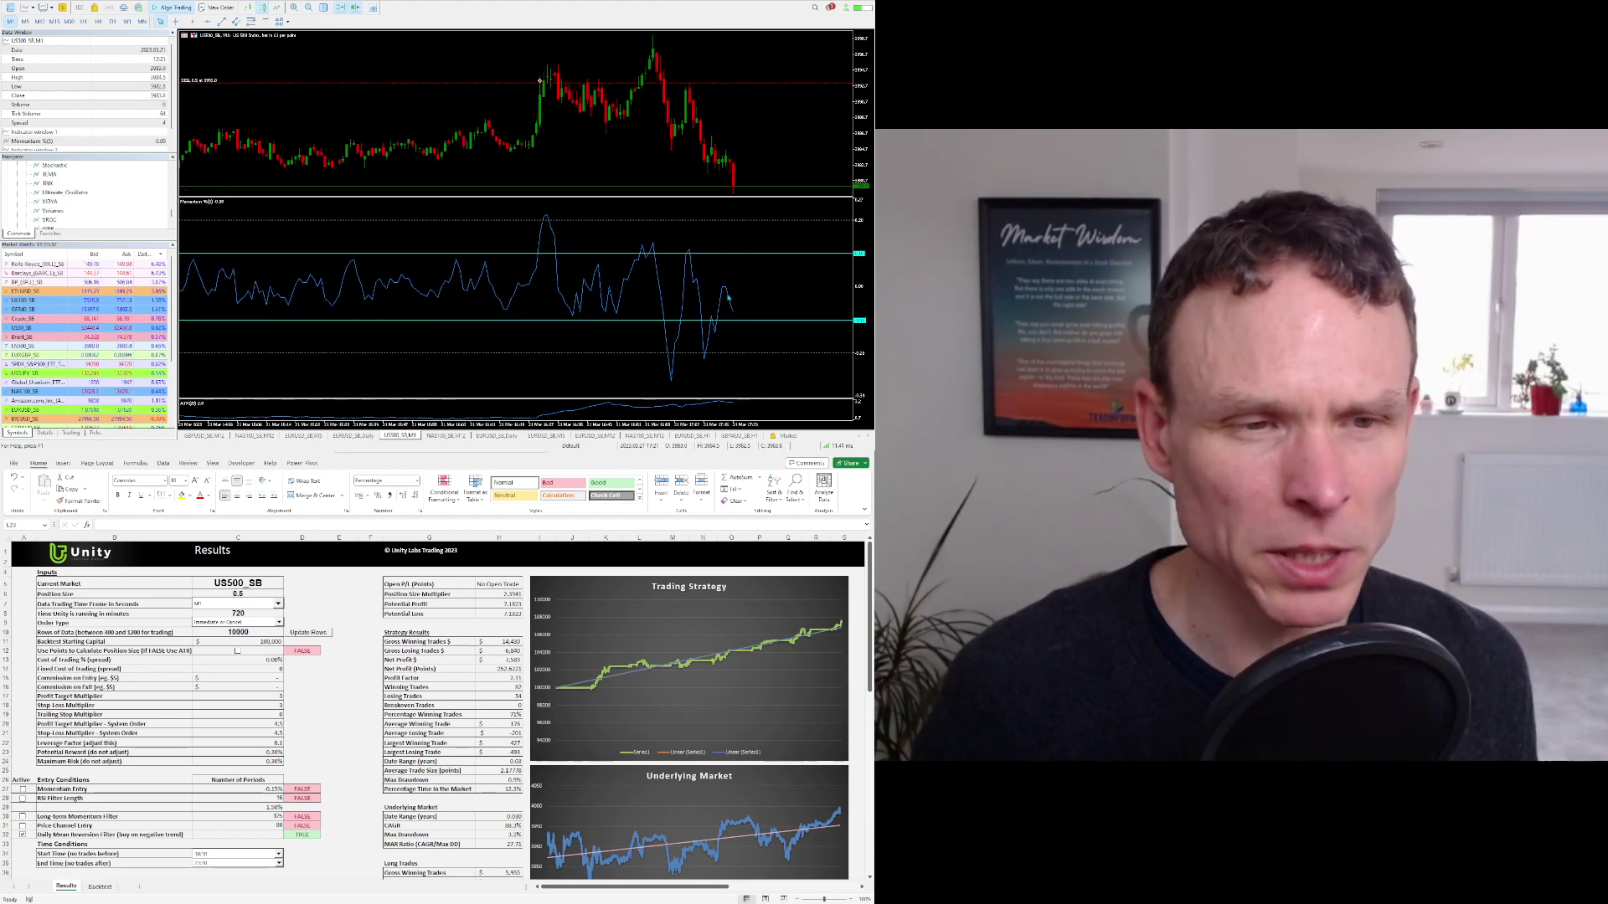
click(311, 9)
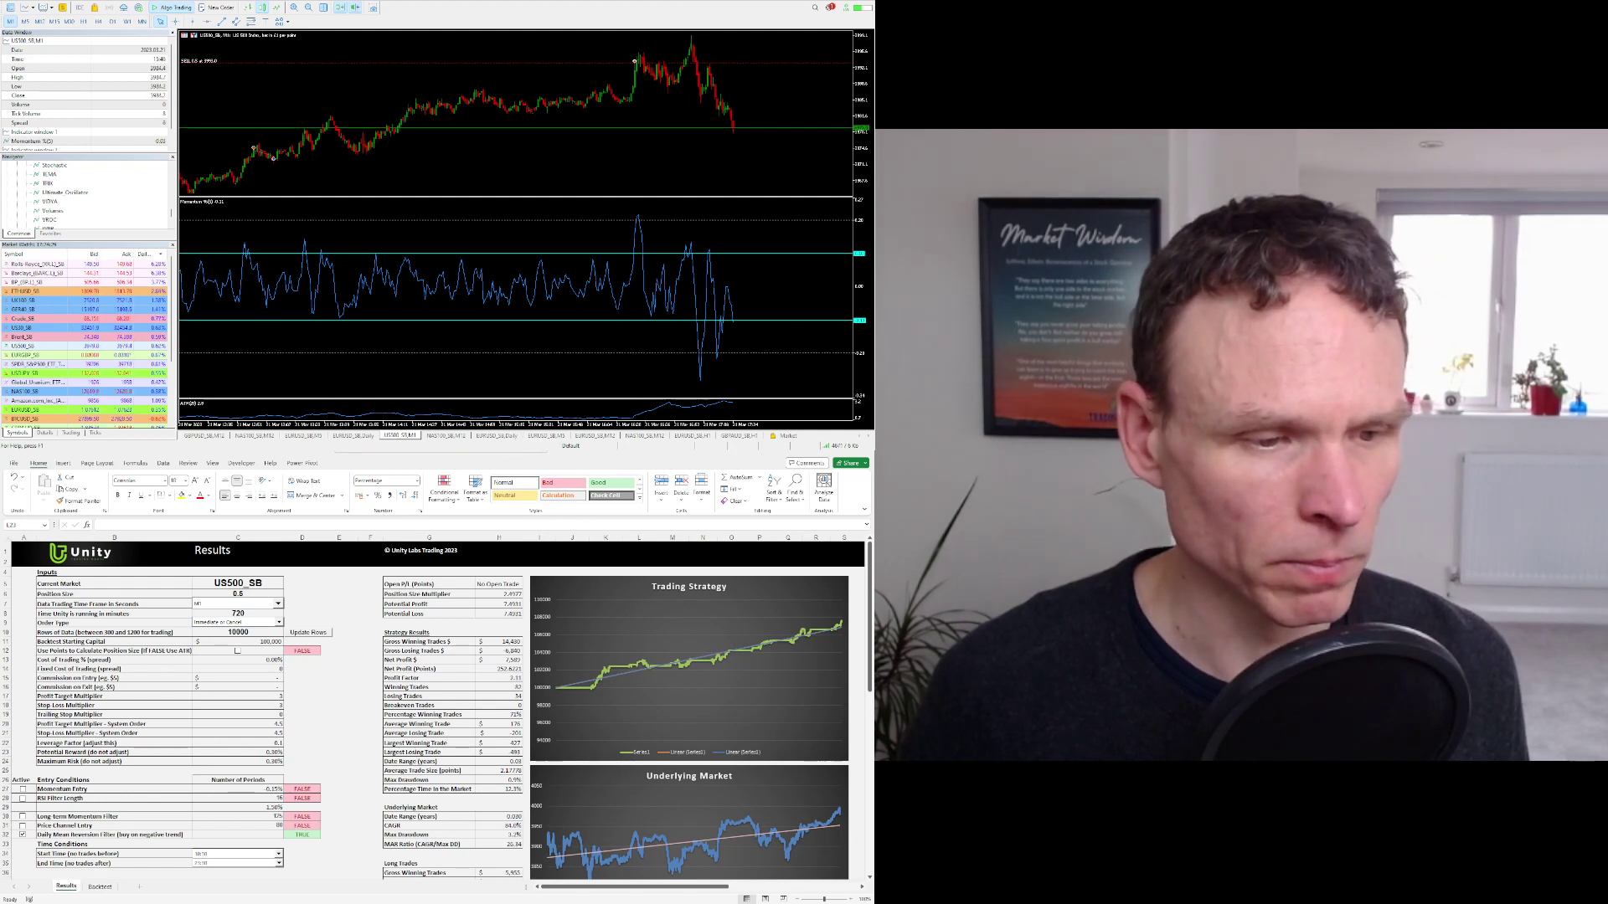
click(339, 752)
key(Up)
key(Up)
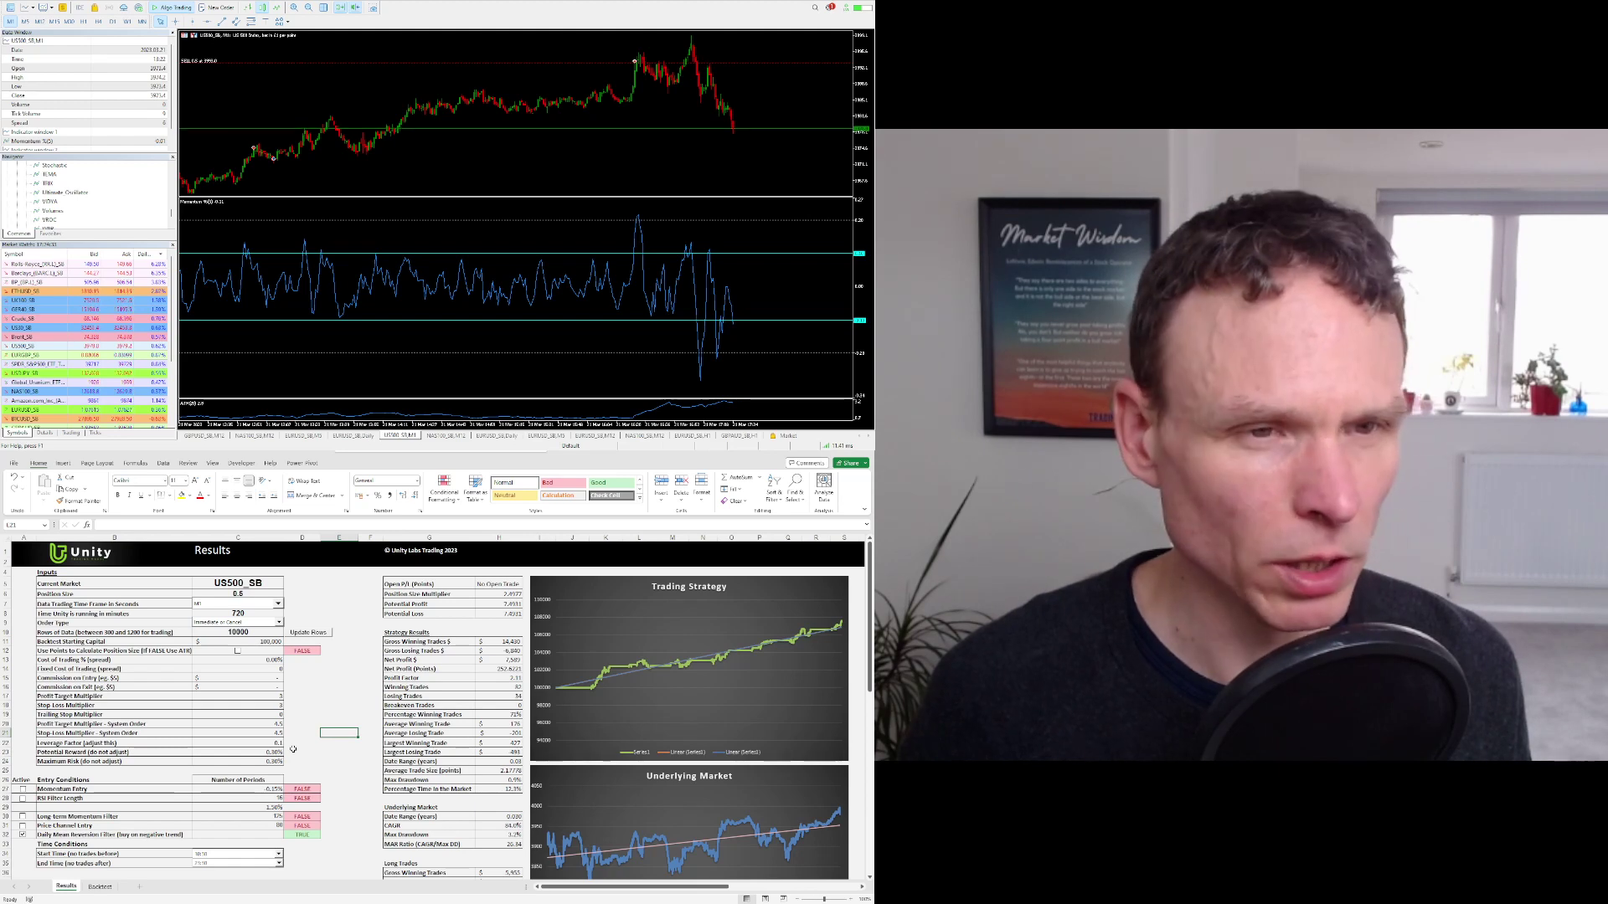
scroll(293, 749, down, 5)
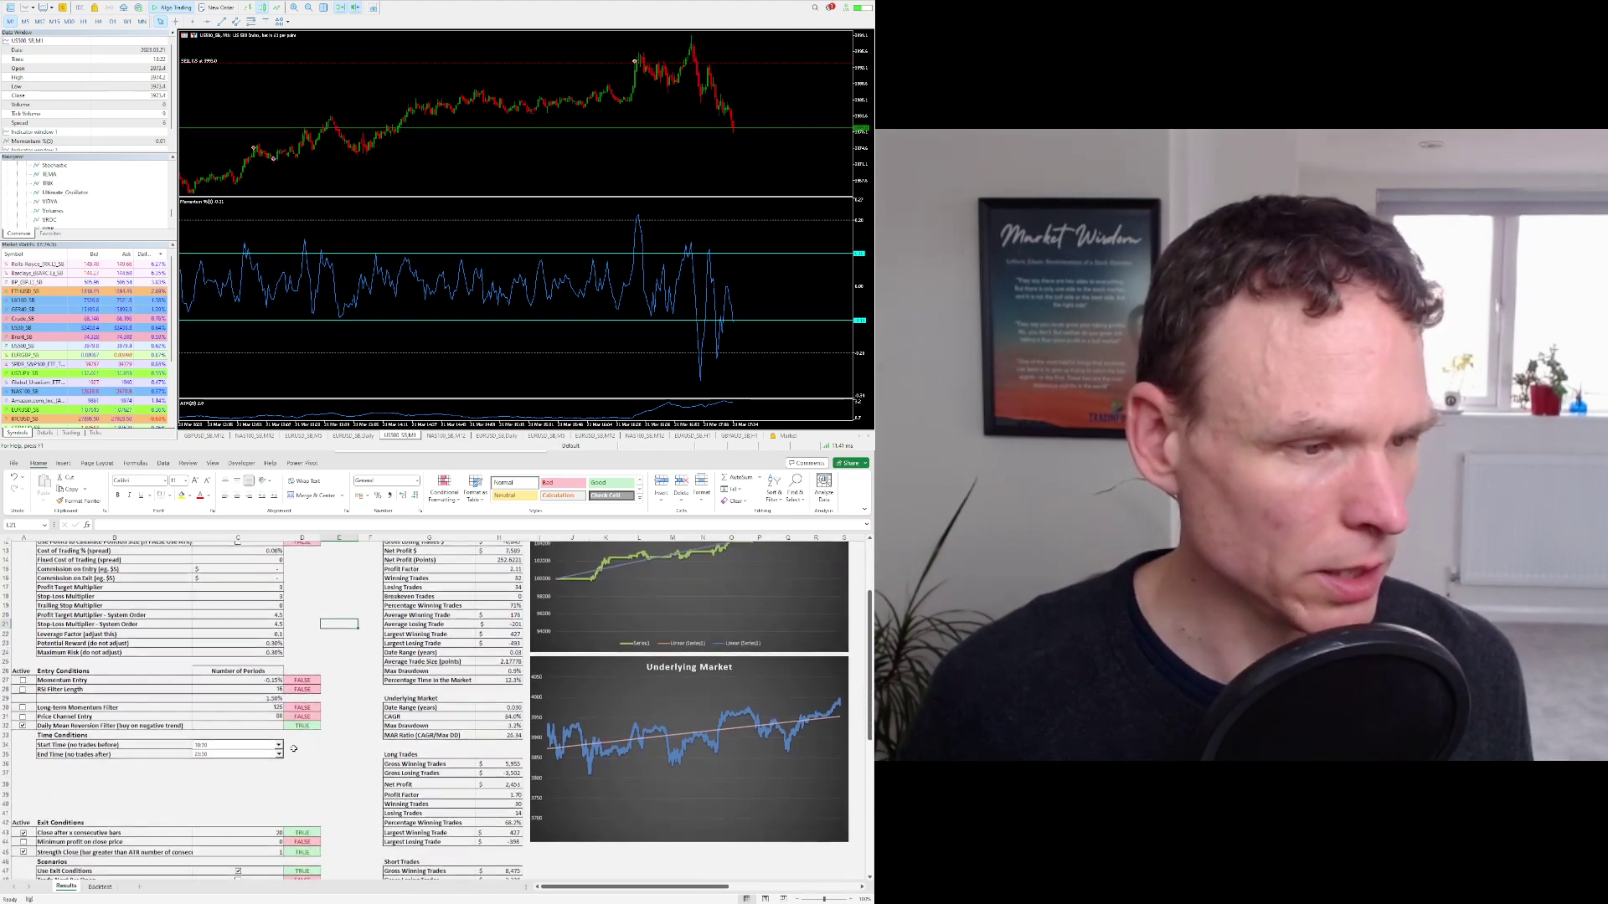
scroll(295, 748, up, 1)
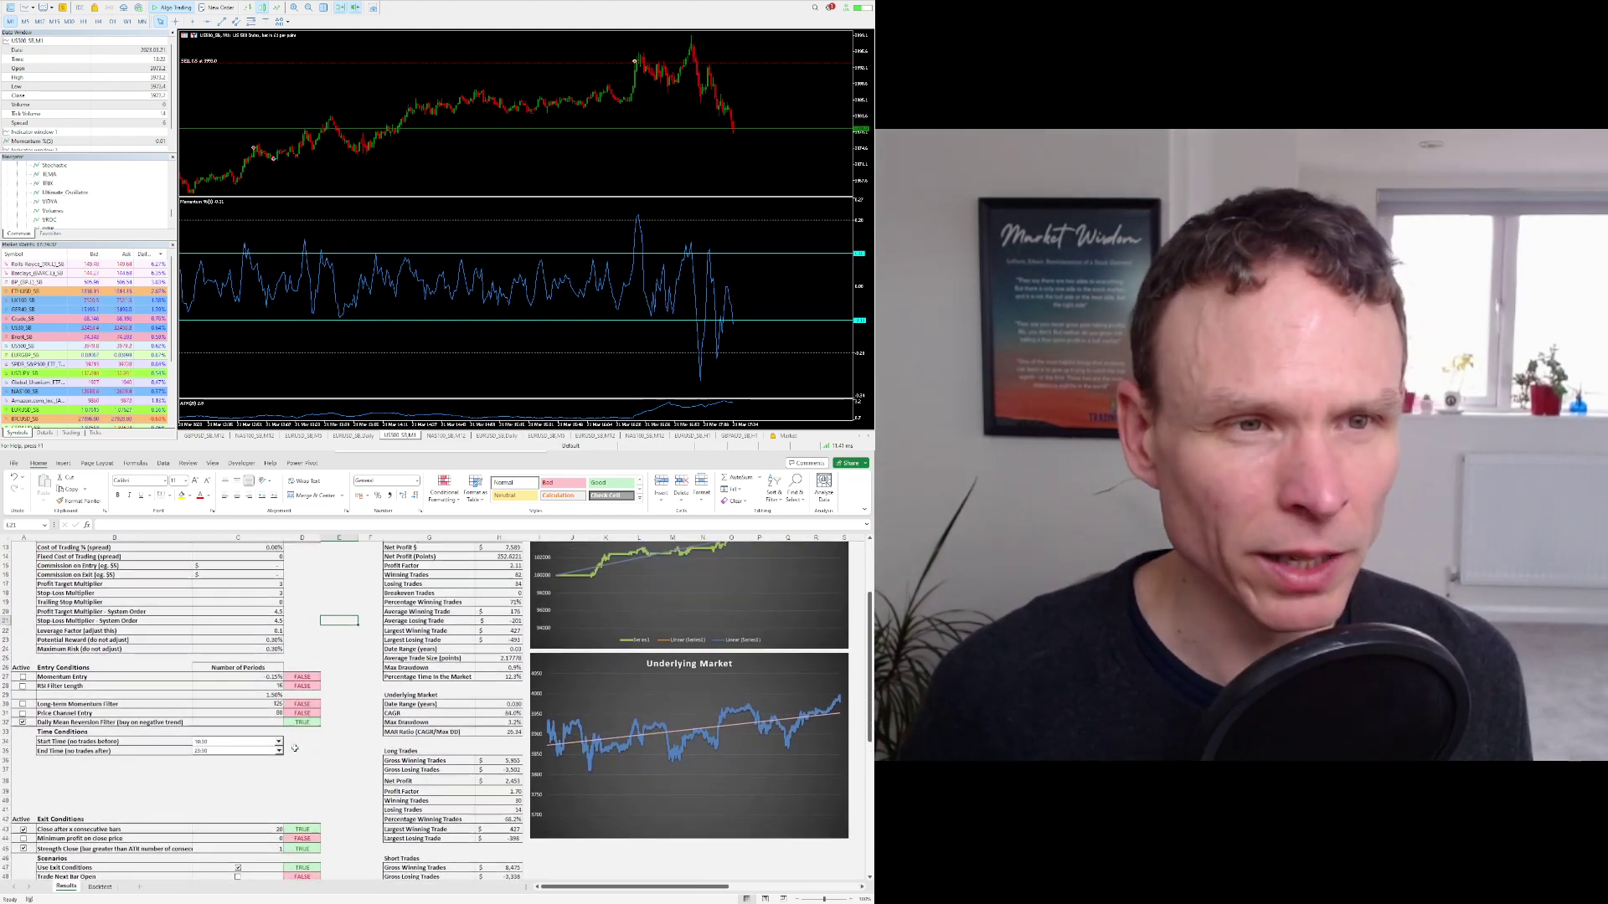
scroll(295, 747, down, 3)
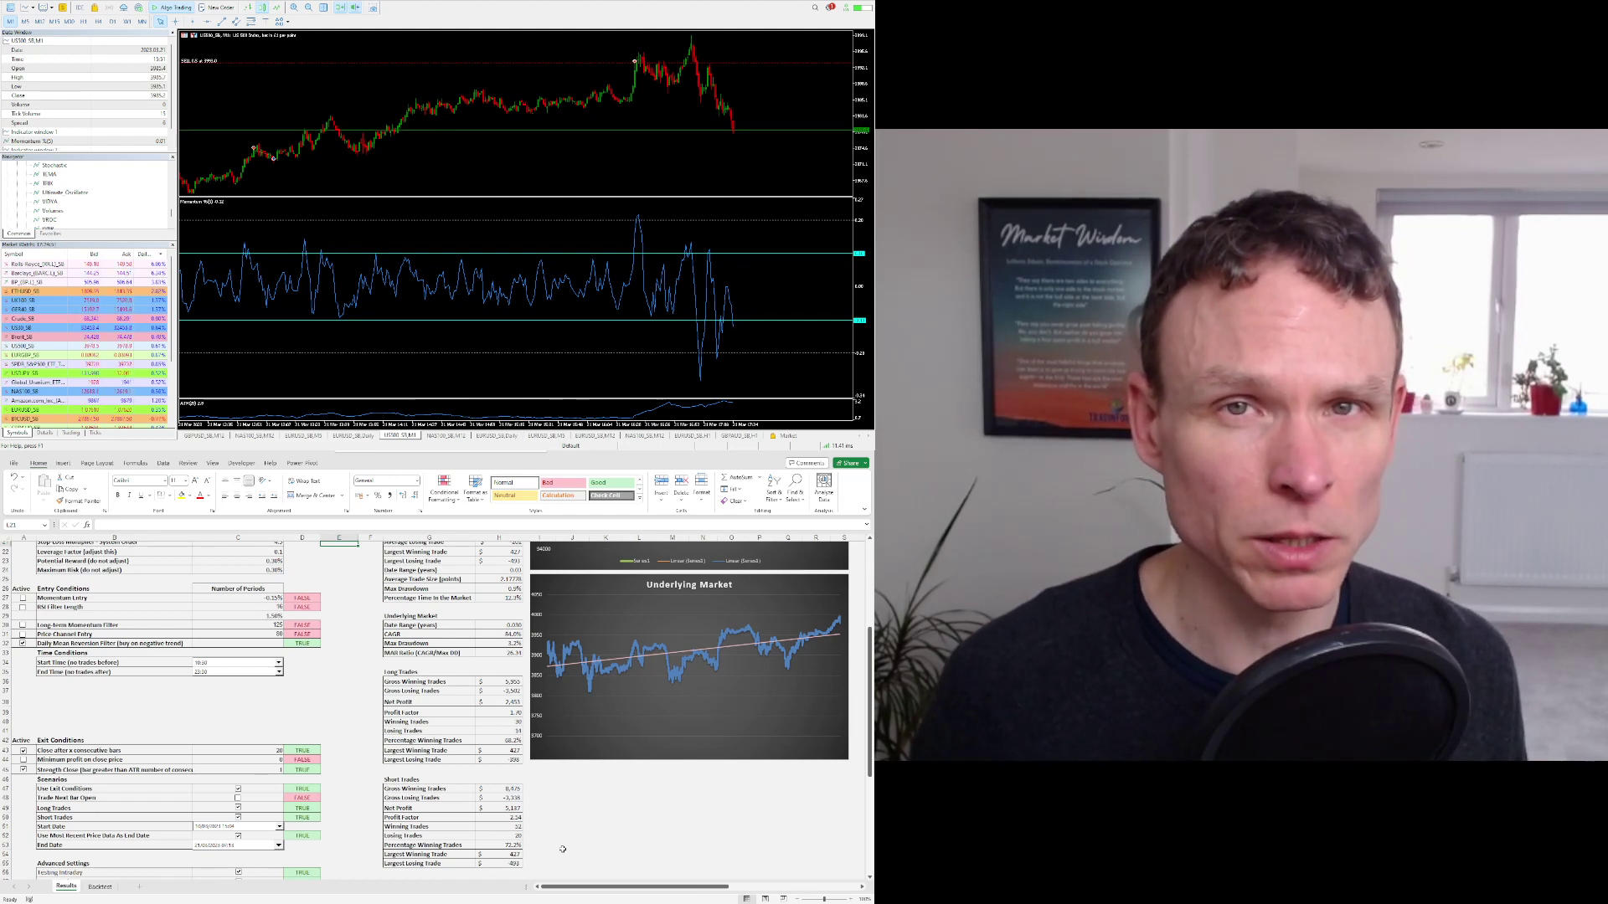
scroll(536, 839, up, 1)
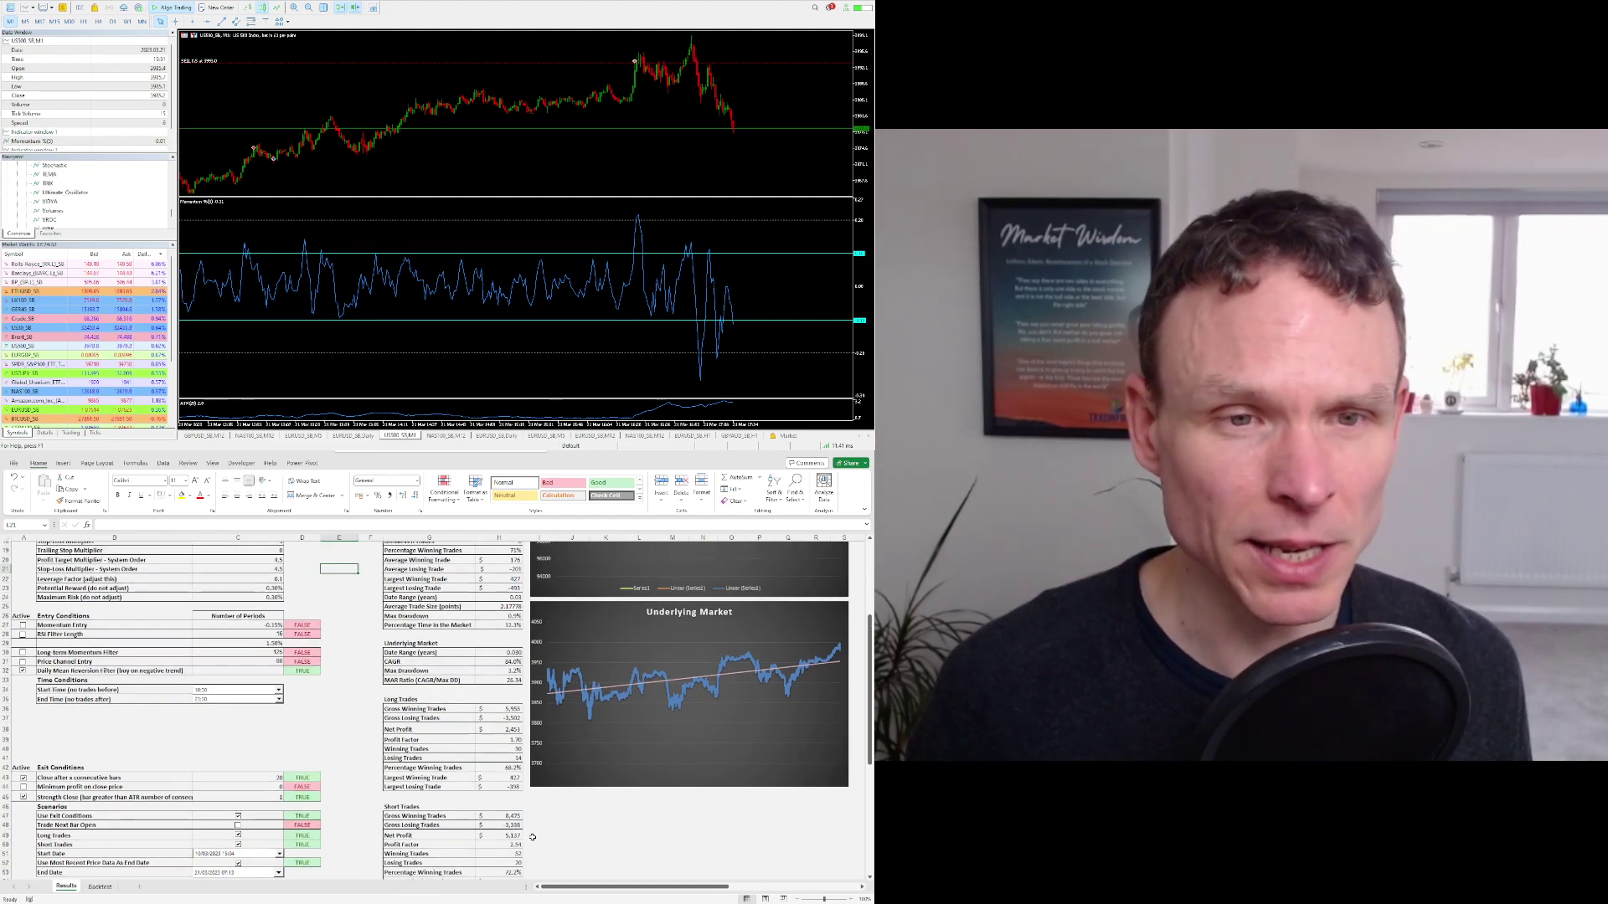
scroll(463, 826, up, 2)
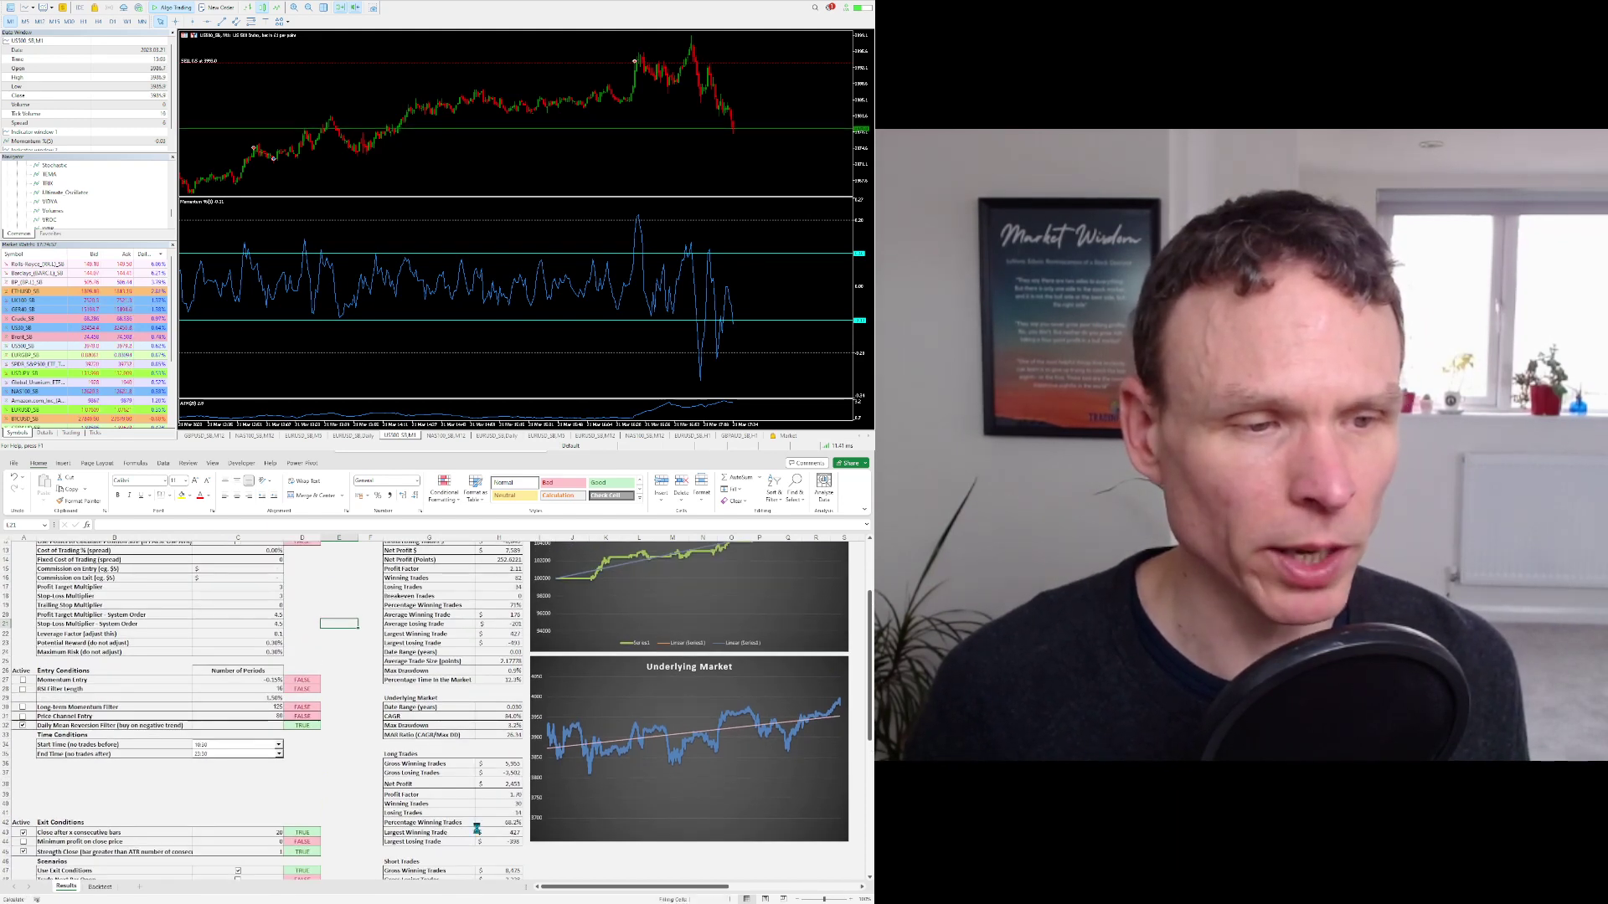
scroll(476, 830, down, 2)
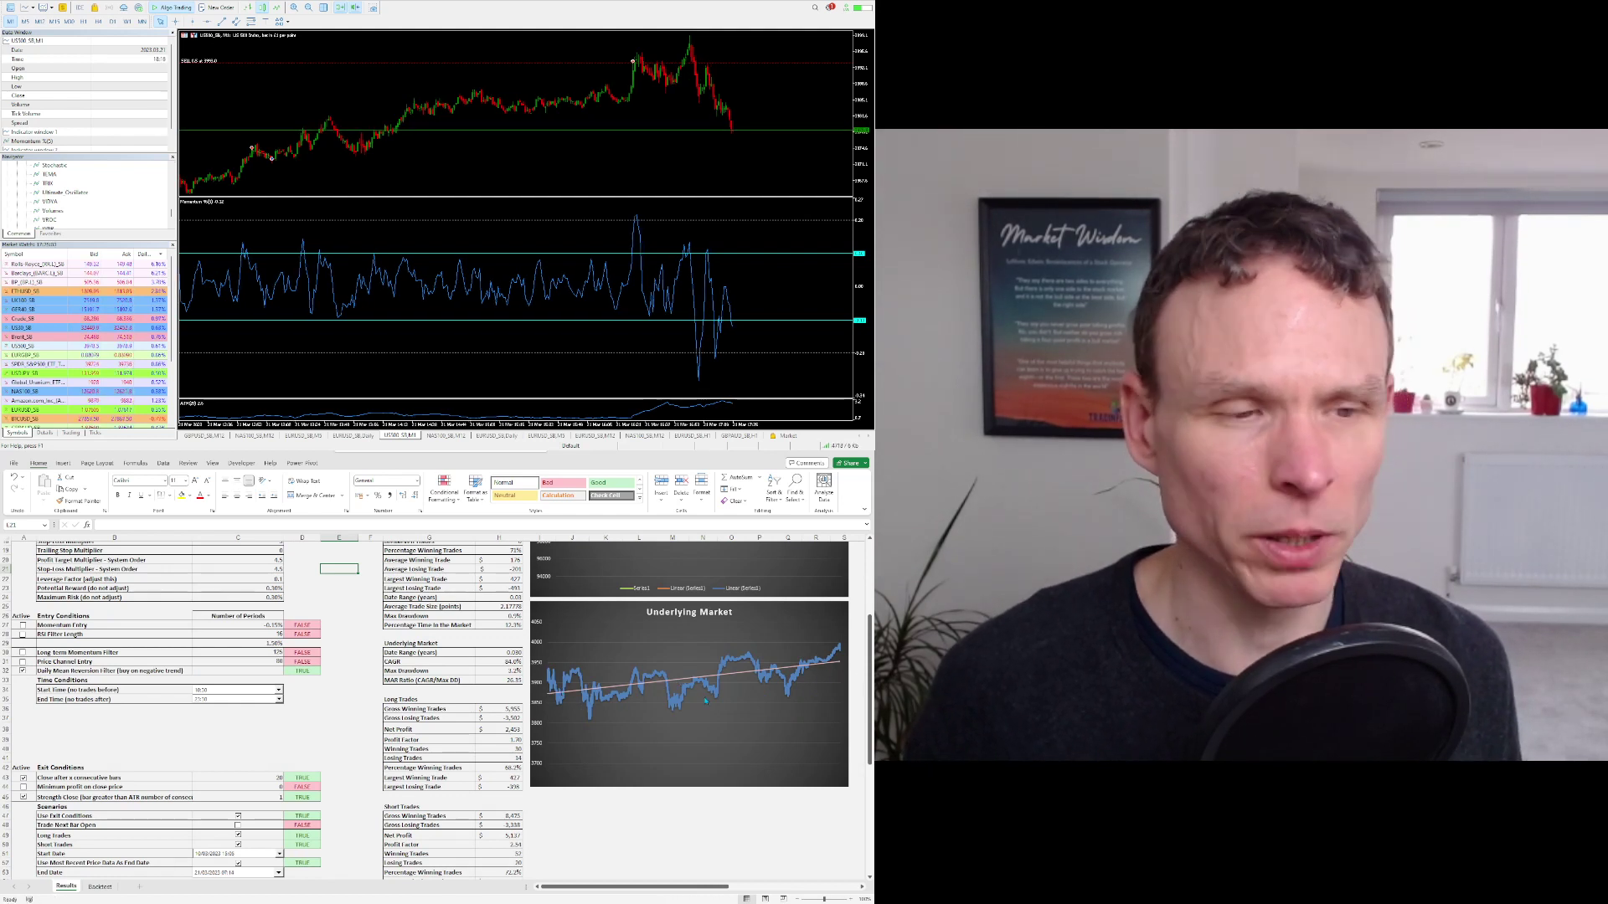
scroll(381, 758, up, 3)
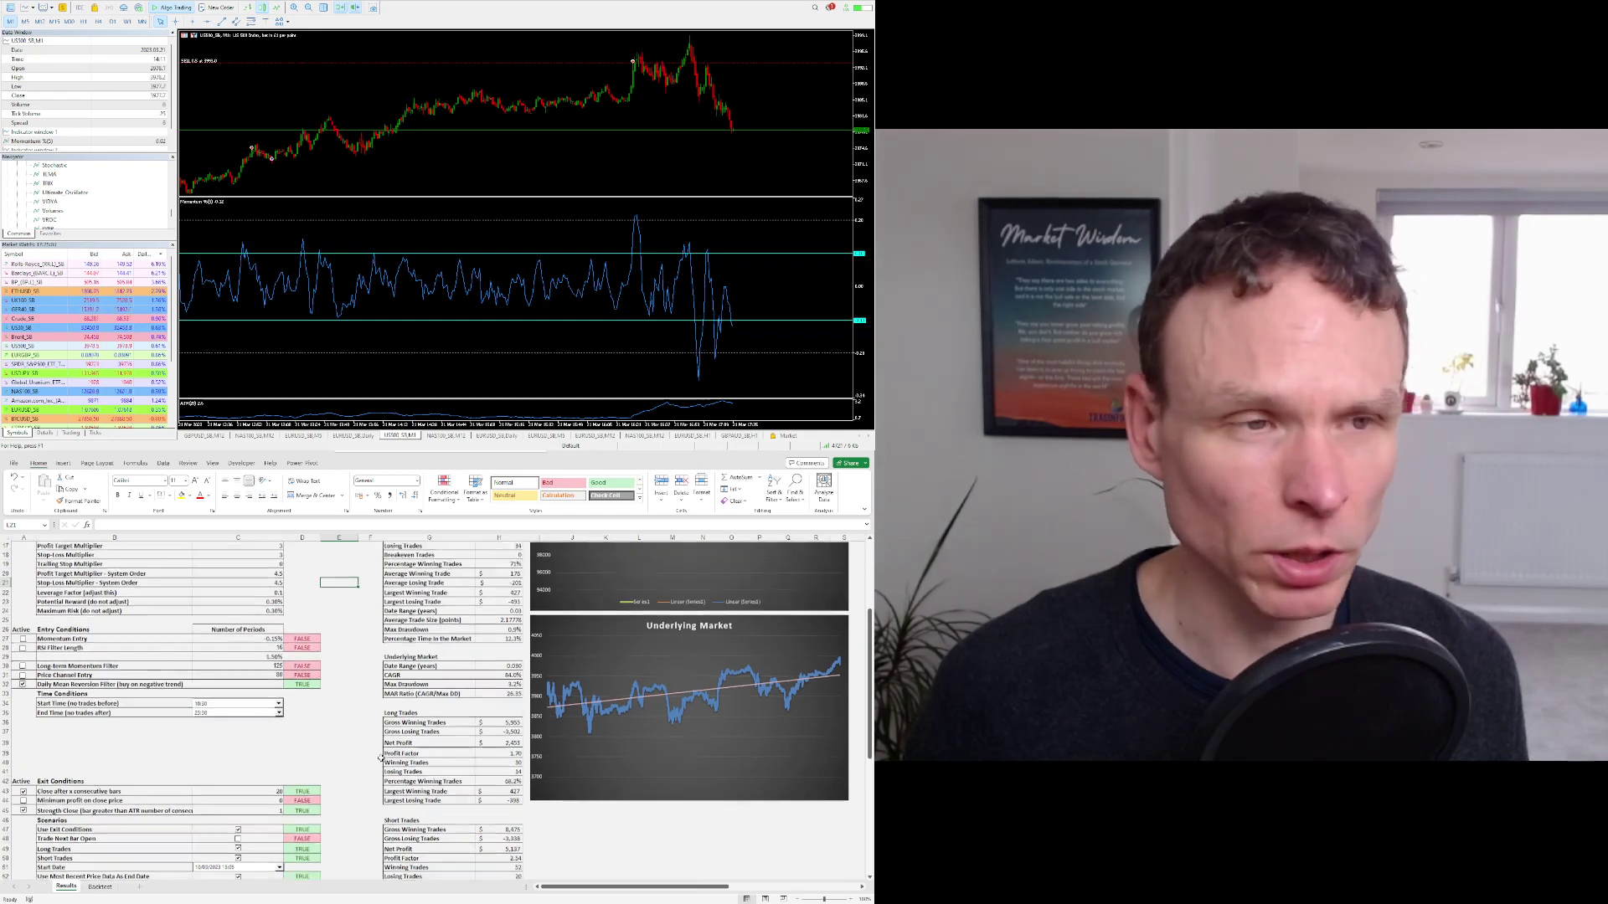
scroll(381, 758, up, 2)
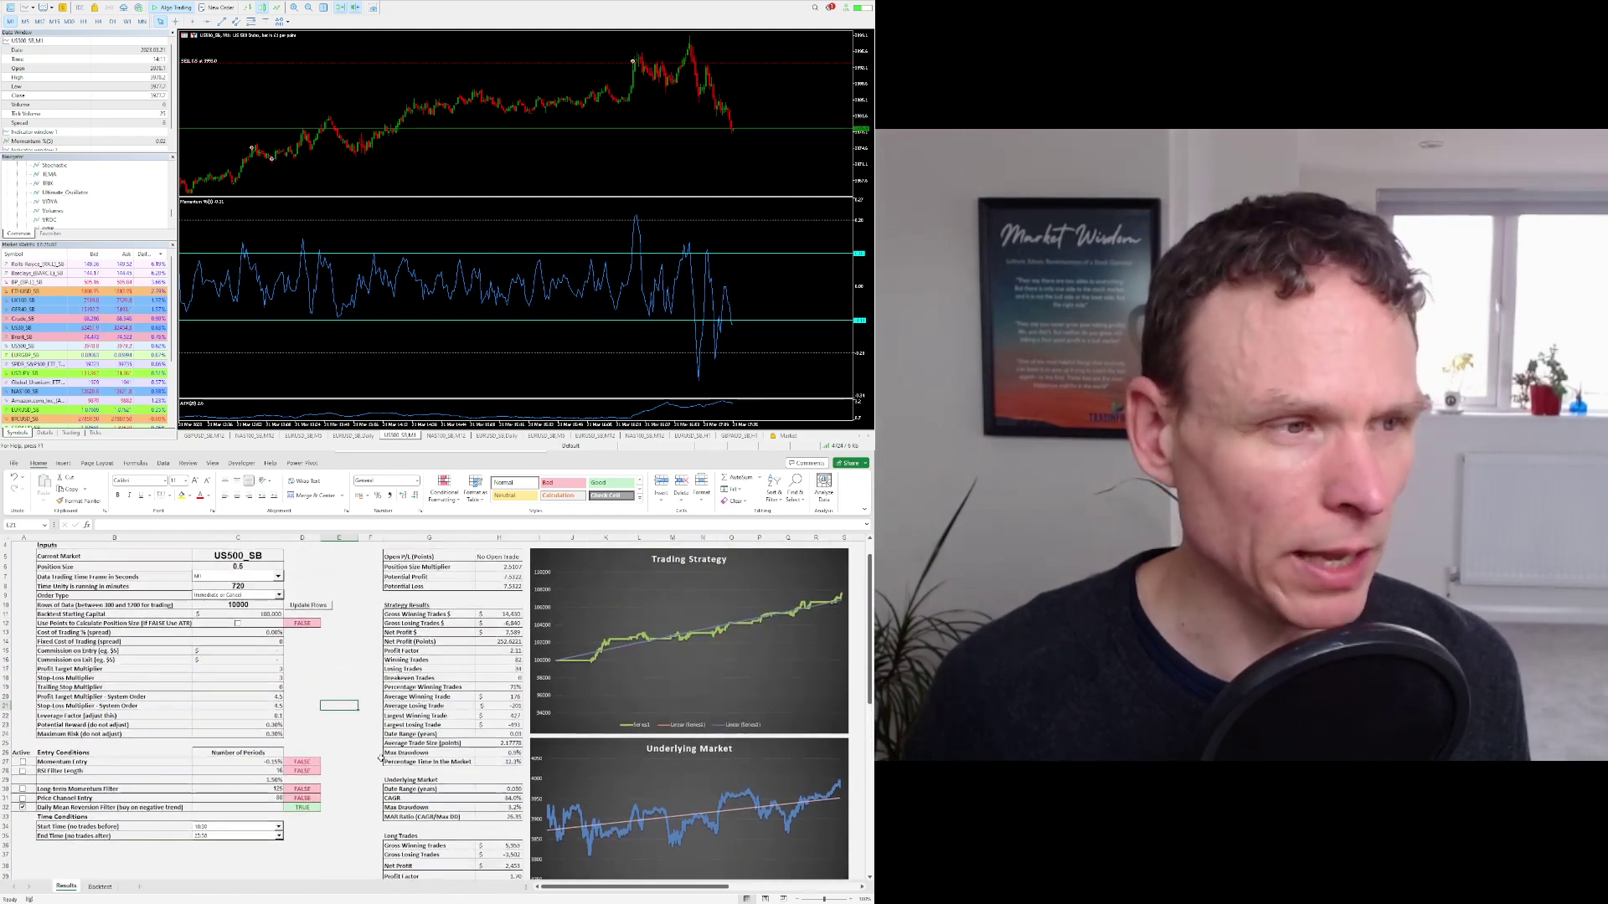